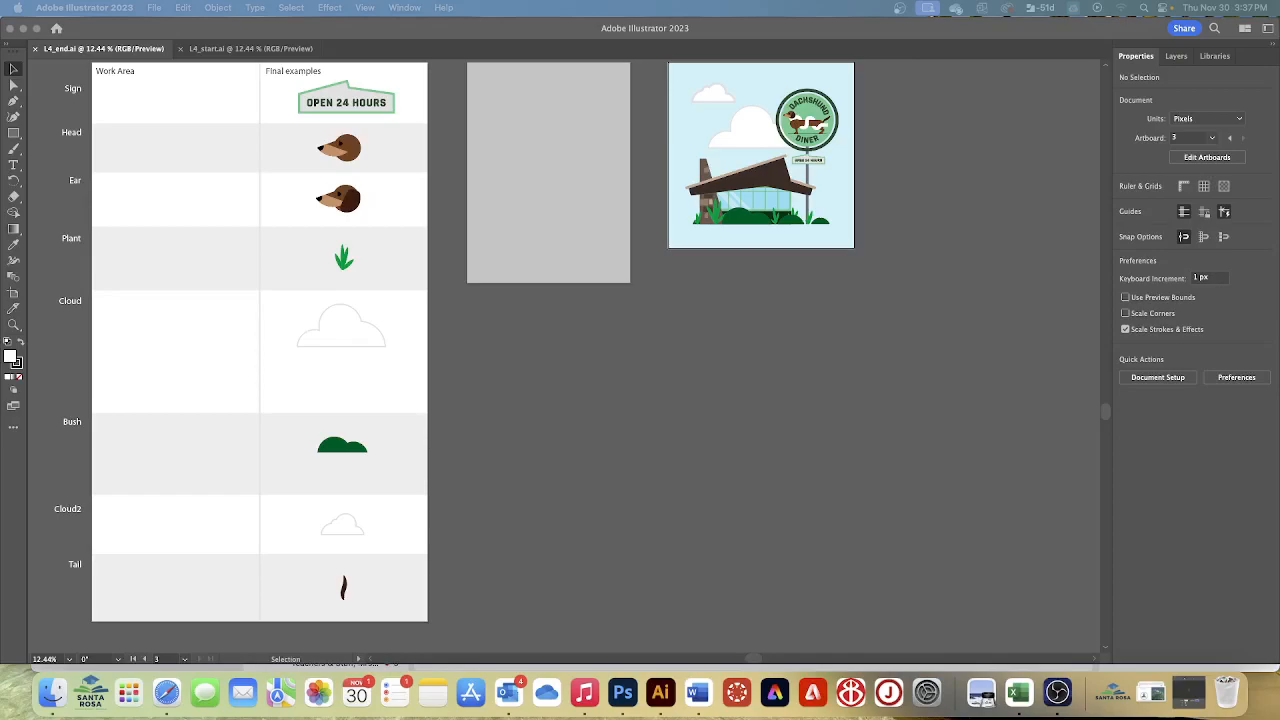
# Close the L4_end.ai document so that only L4_start.ai stays open
pyautogui.press('super+w')
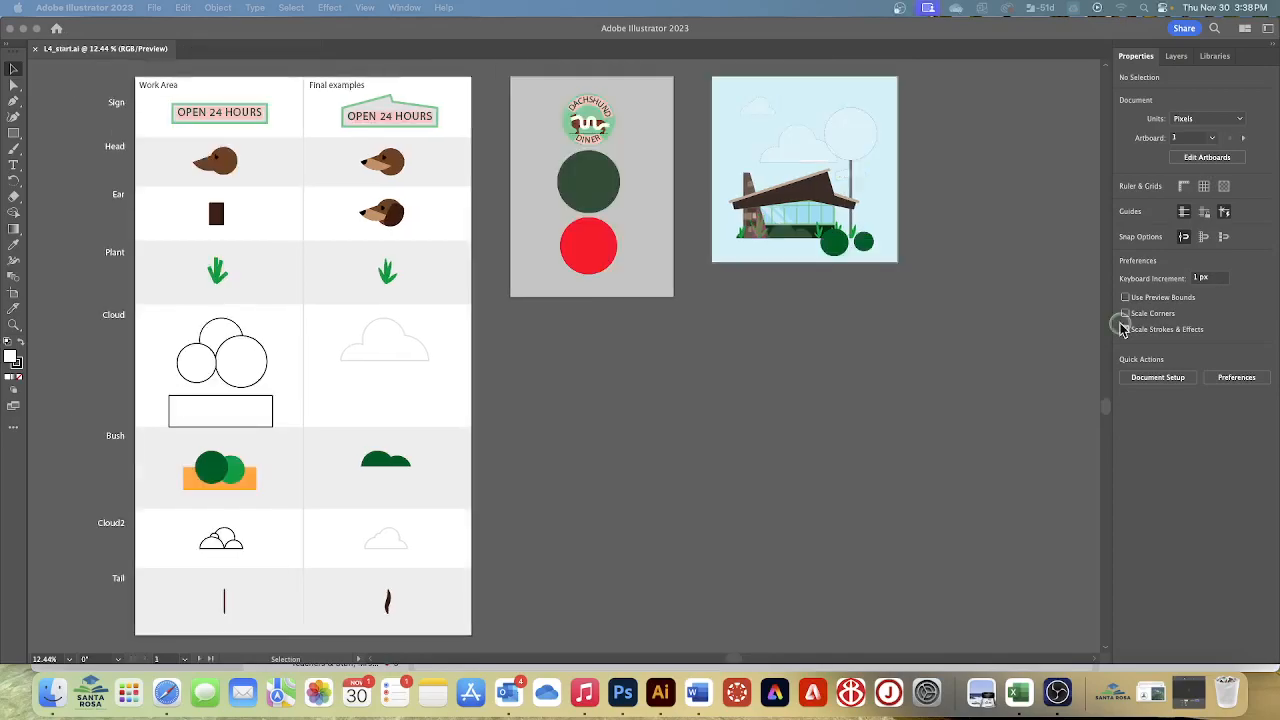
pyautogui.click(1124, 329)
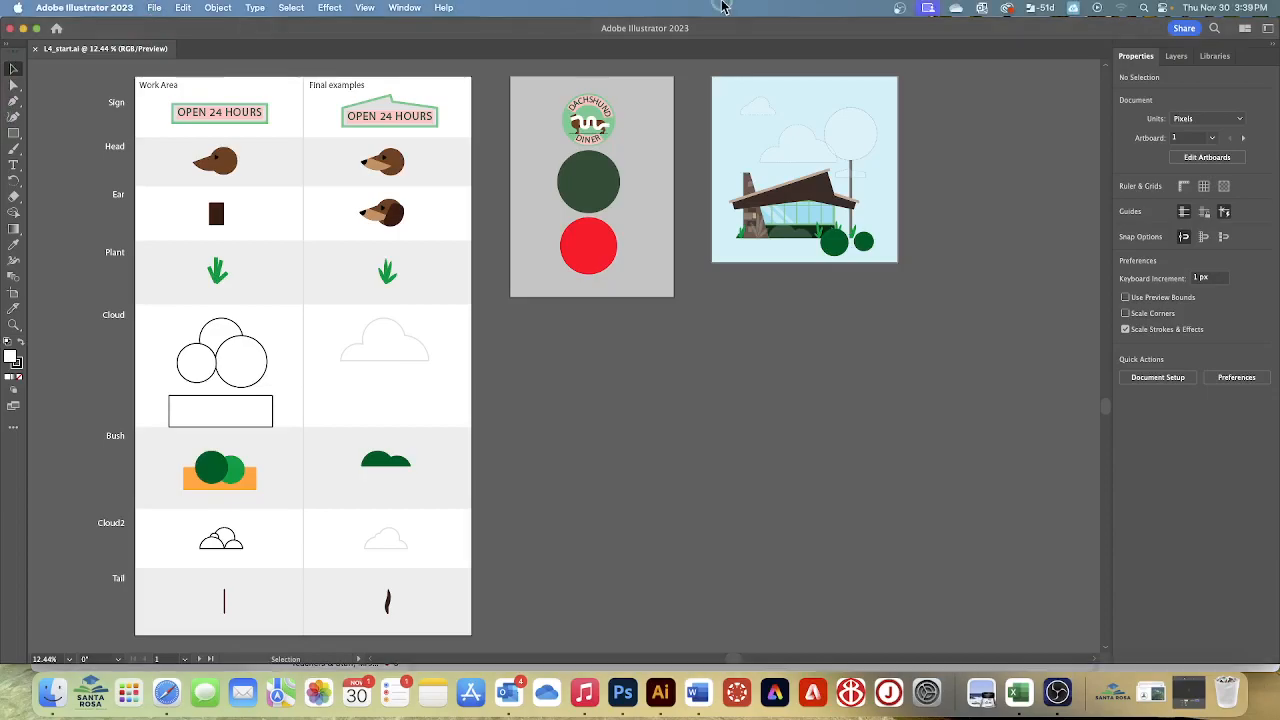
# Save the document on the computer in the Lesson04 folder as DinerPoster followed by the surname, in Adobe Illustrator format with the default options
pyautogui.click(154, 8)
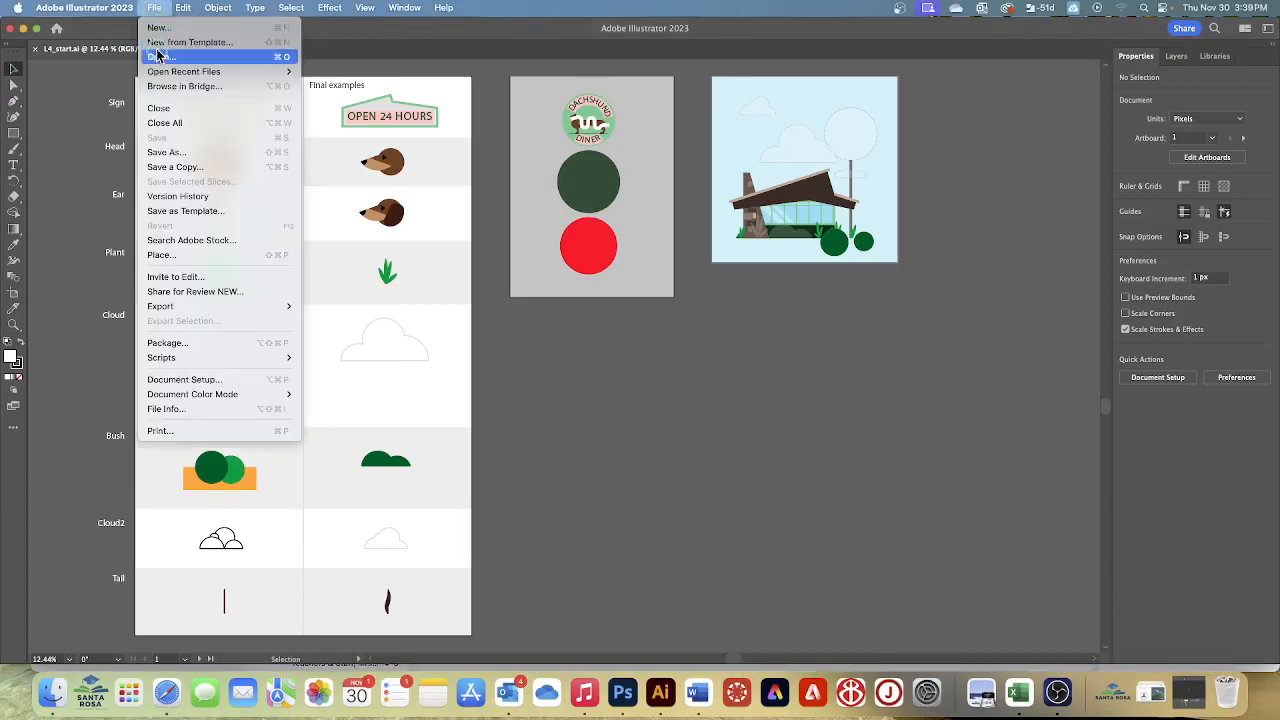
pyautogui.click(158, 152)
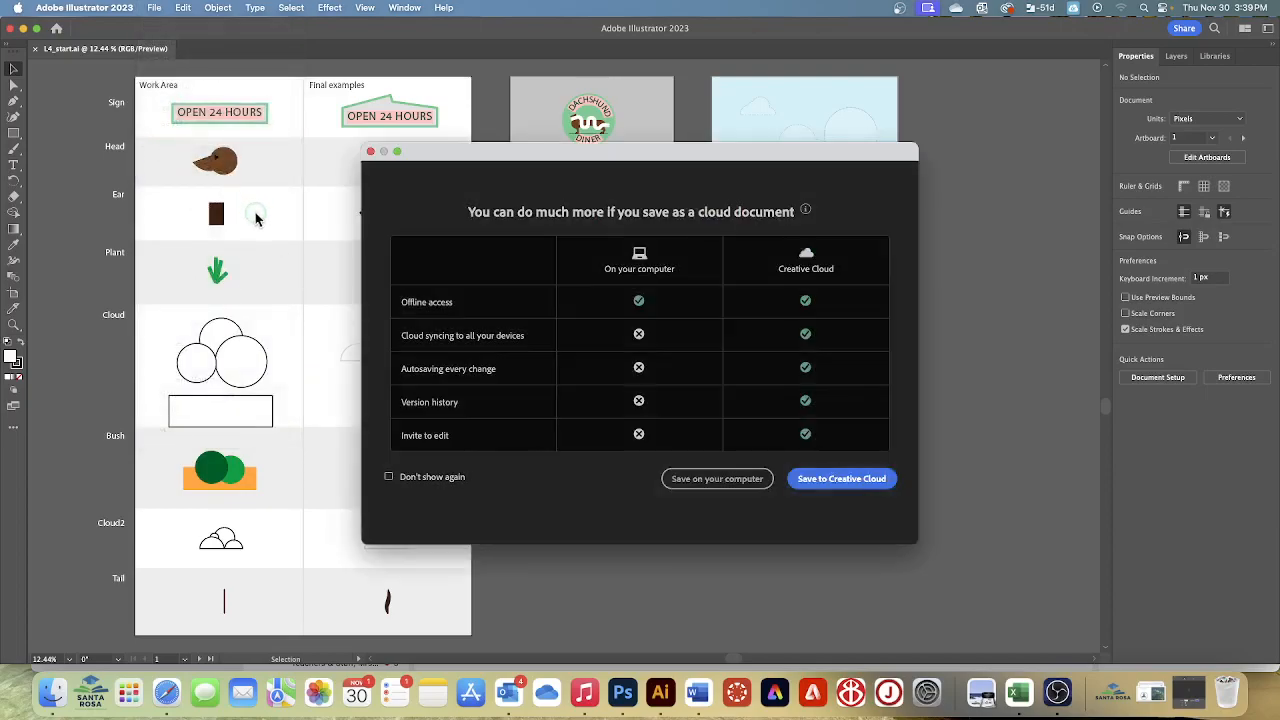
pyautogui.click(684, 480)
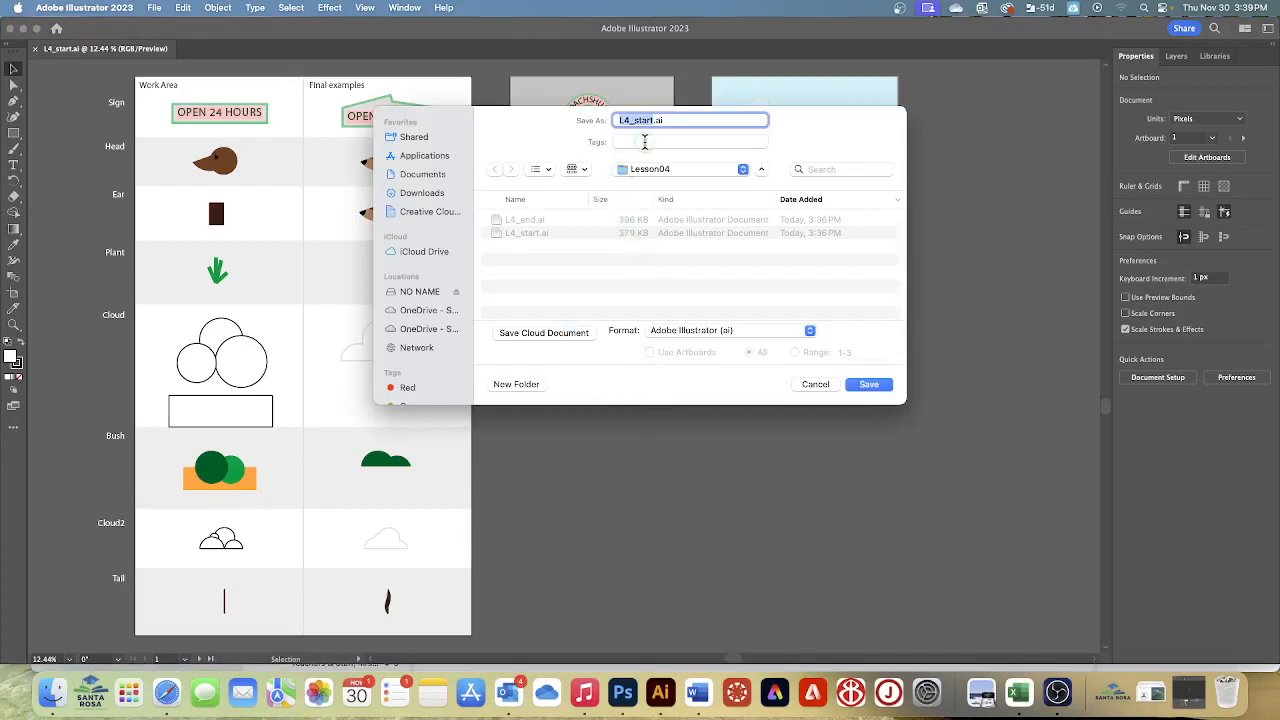
pyautogui.write('SD')
pyautogui.press('BackSpace')
pyautogui.press('BackSpace')
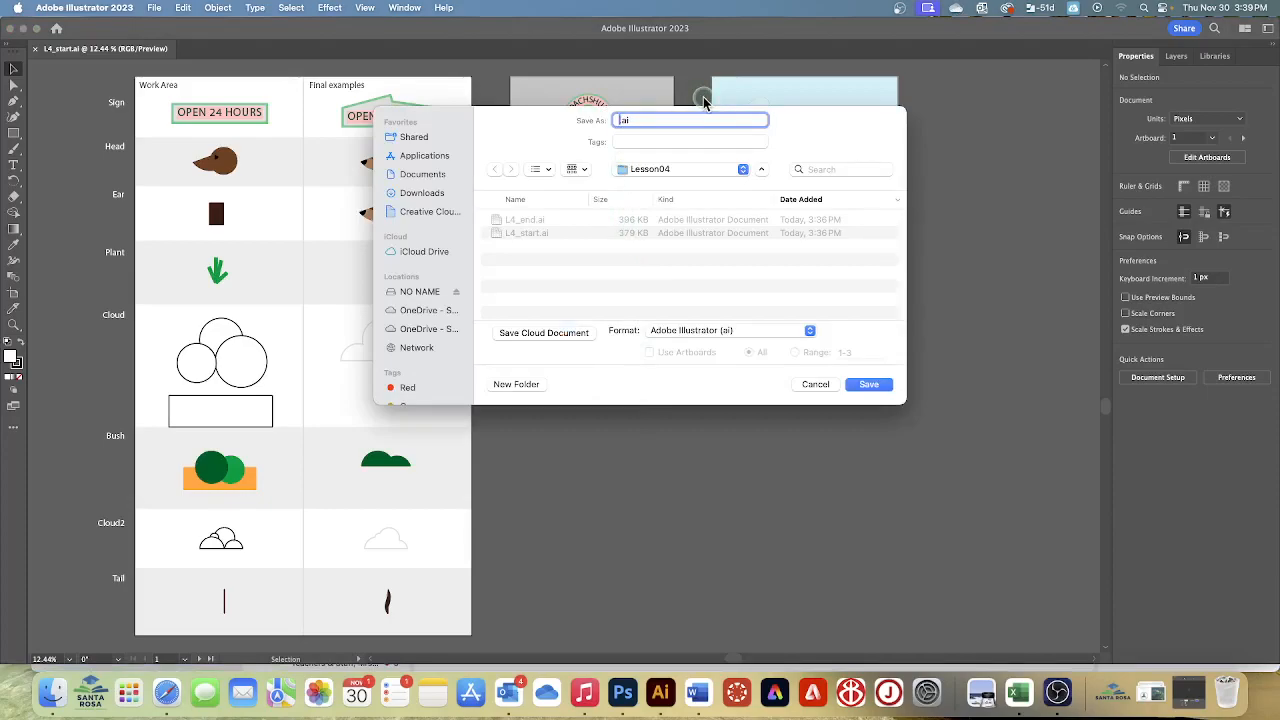
pyautogui.write('Diner')
pyautogui.press('BackSpace')
pyautogui.write('Poster Parazino')
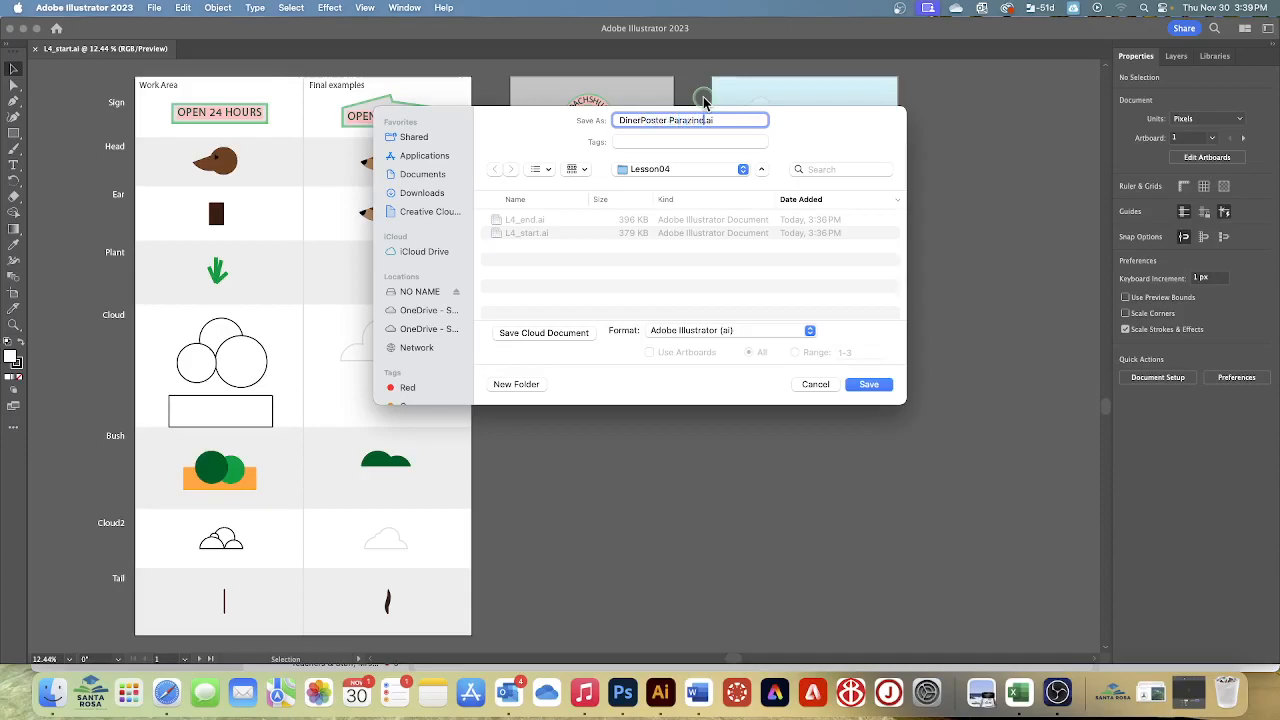
pyautogui.click(668, 172)
pyautogui.click(672, 170)
pyautogui.click(864, 390)
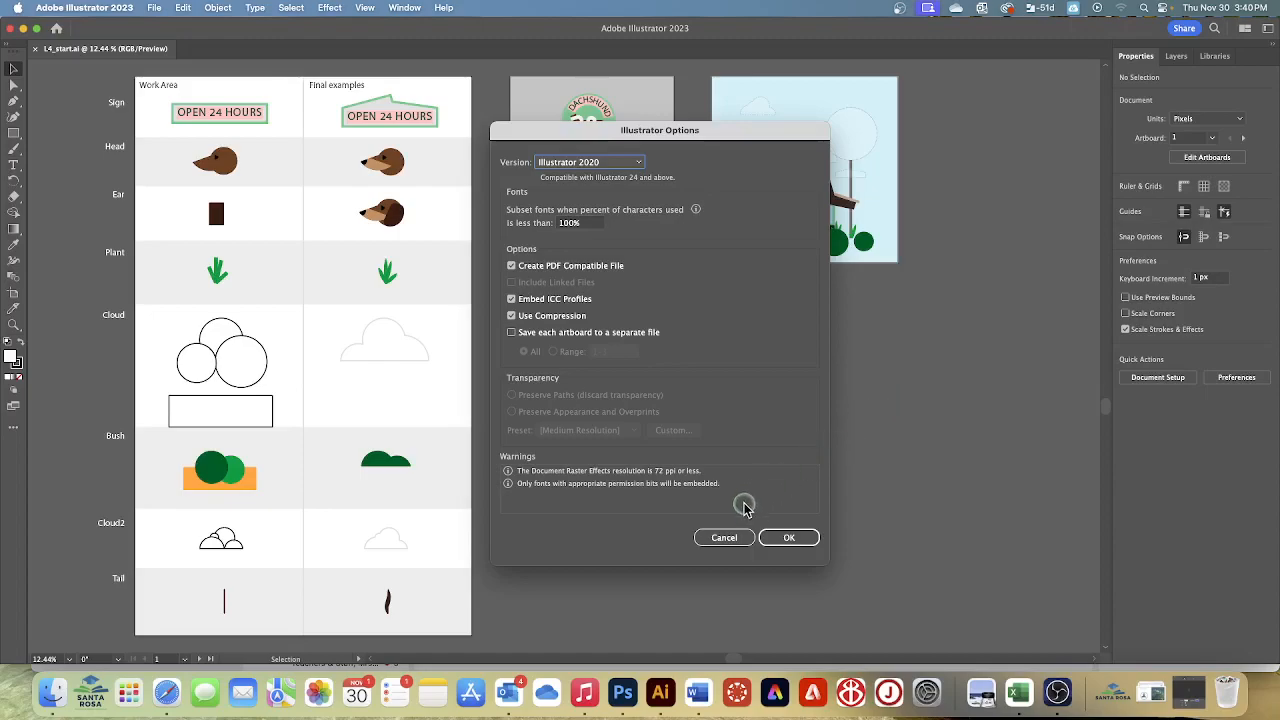
pyautogui.click(805, 533)
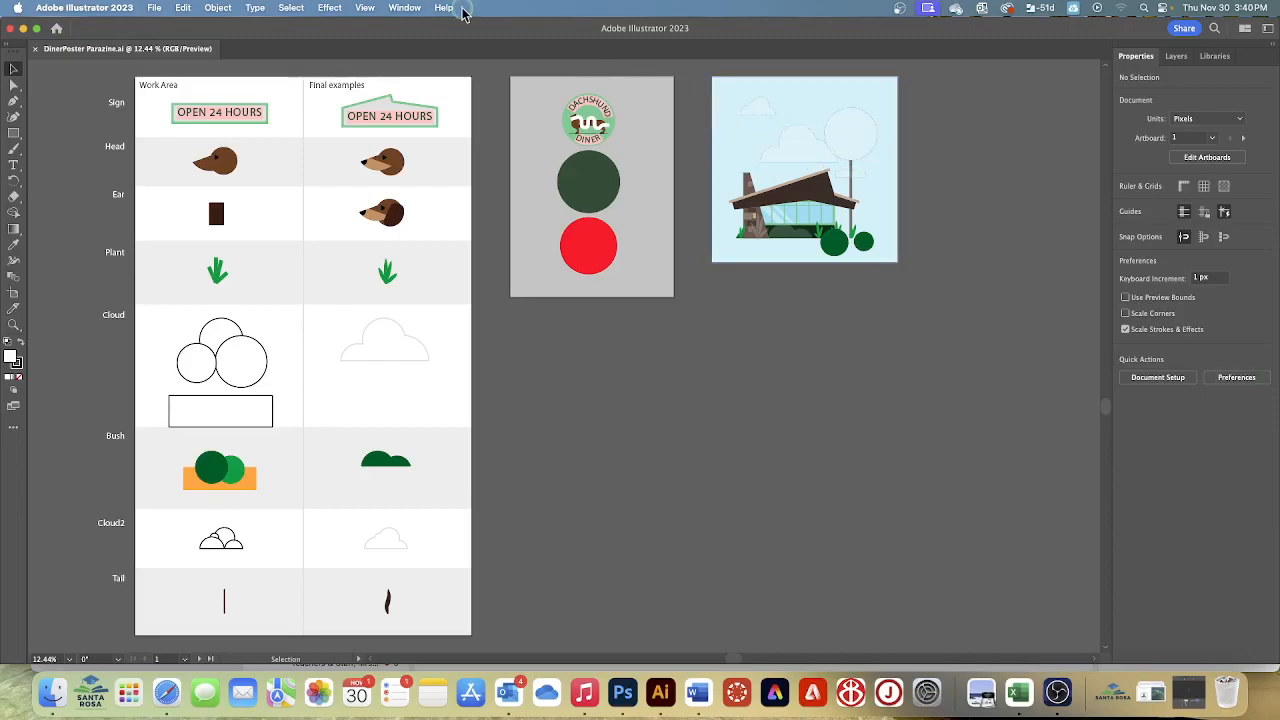
# Reset the Essentials workspace to its default layout
pyautogui.click(405, 8)
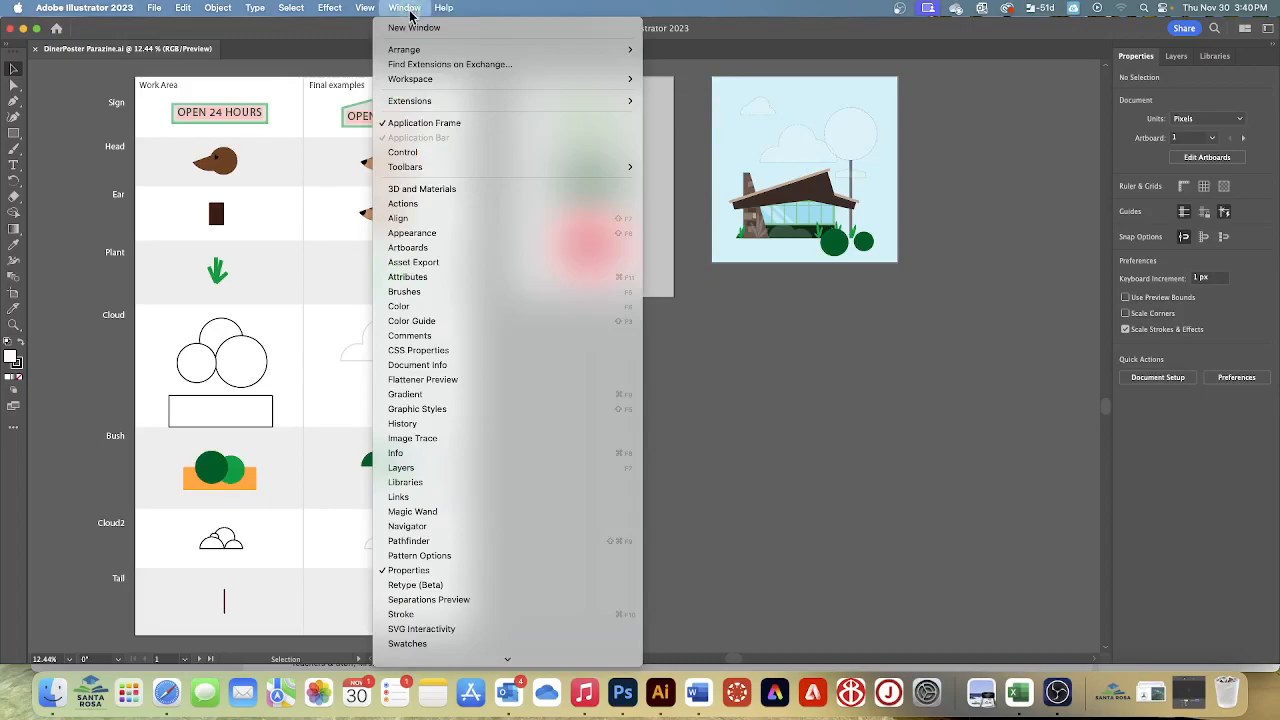
pyautogui.moveTo(420, 79)
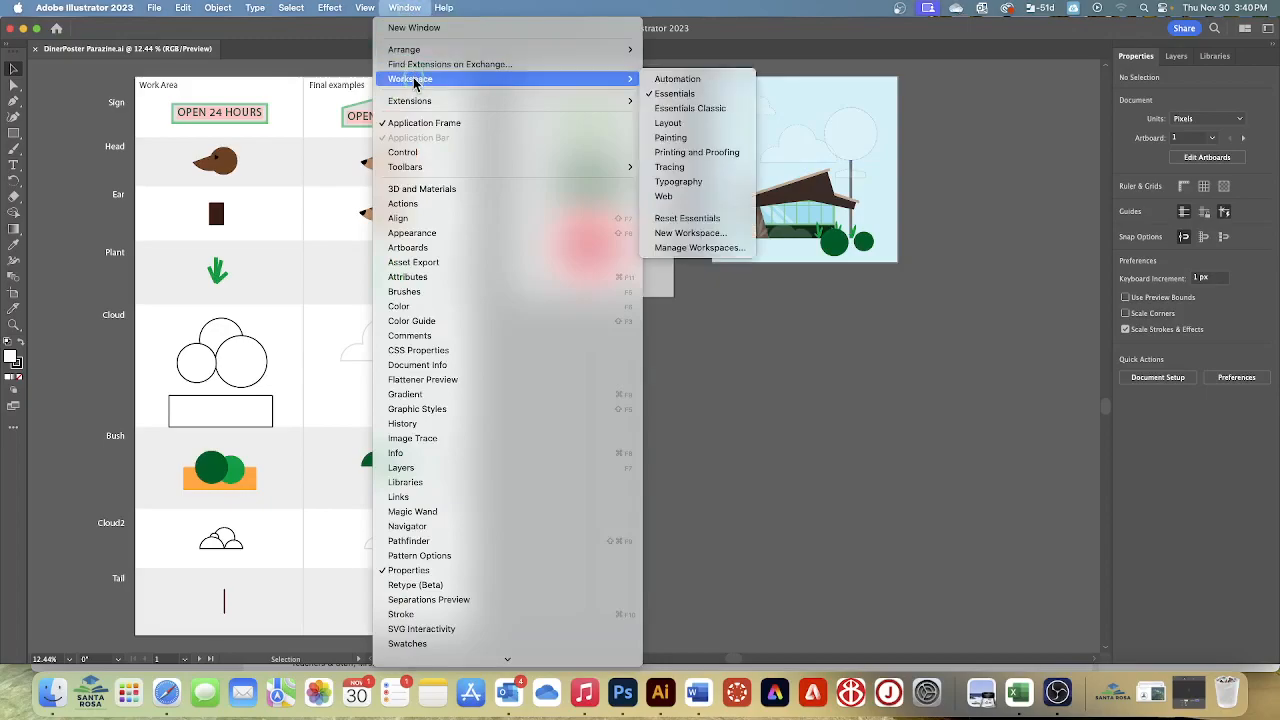
pyautogui.click(690, 220)
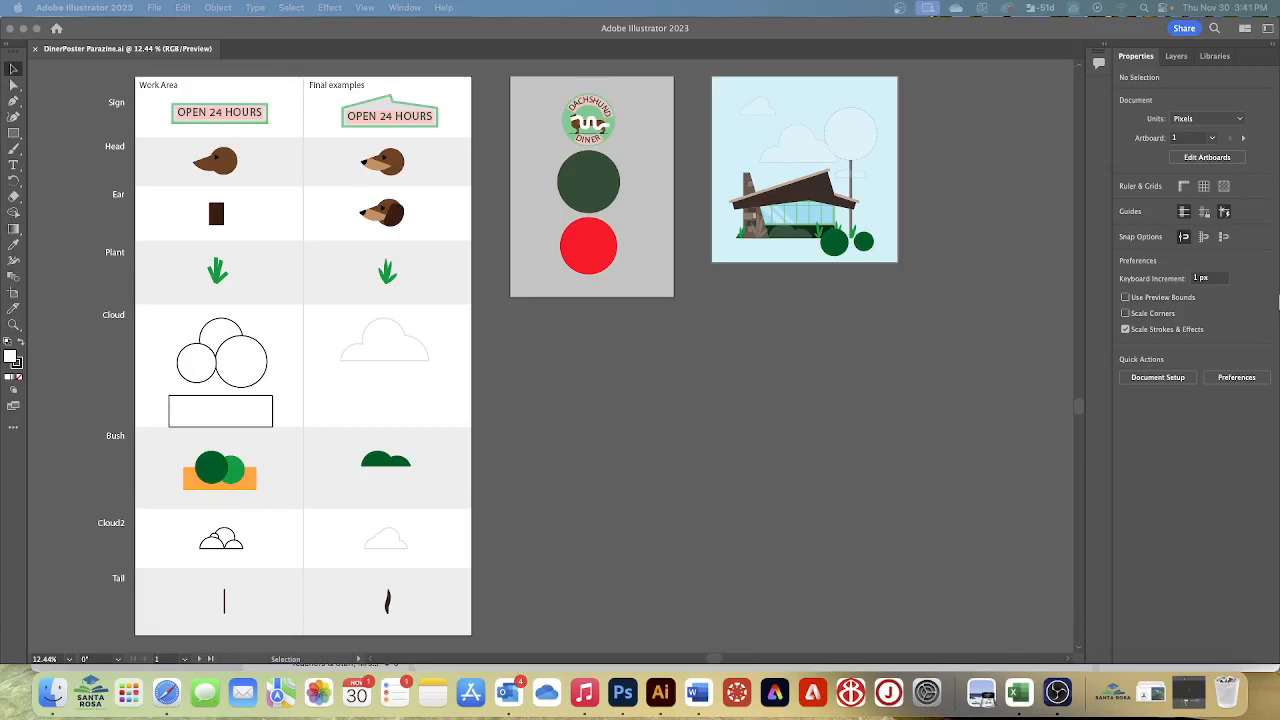
# Check whether Smart Guides are turned on for the document
pyautogui.click(672, 372)
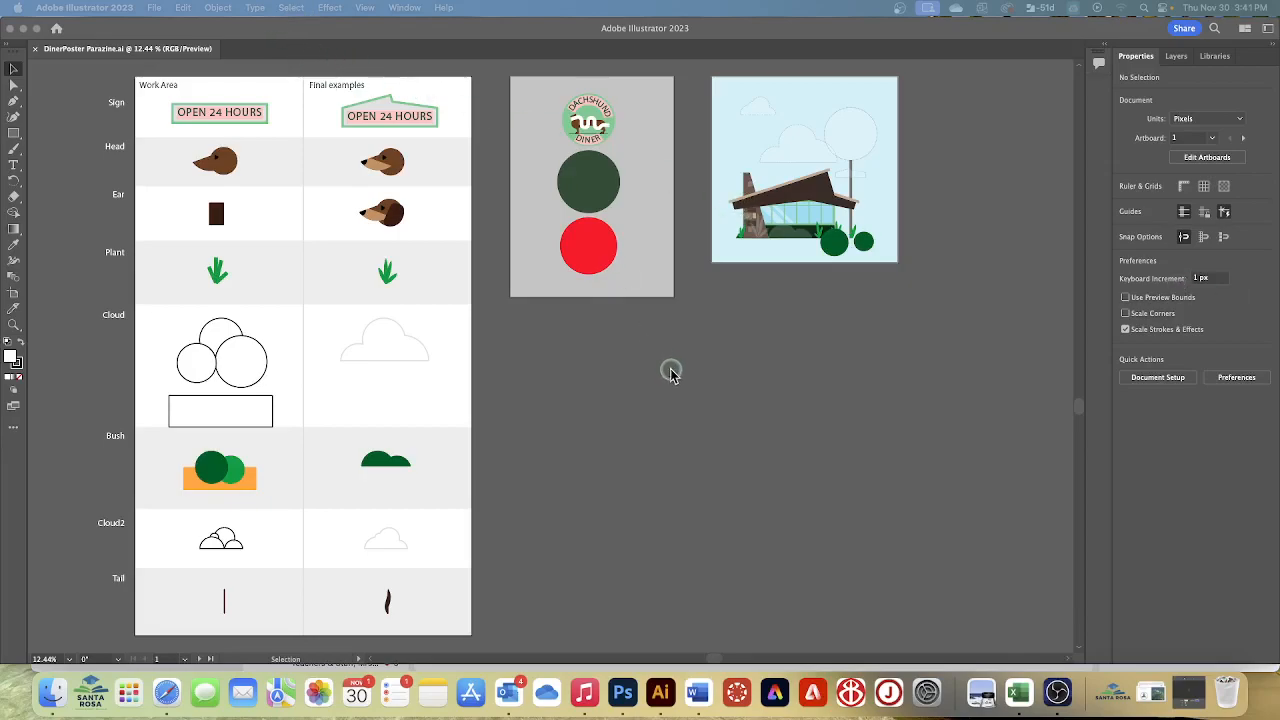
pyautogui.click(586, 298)
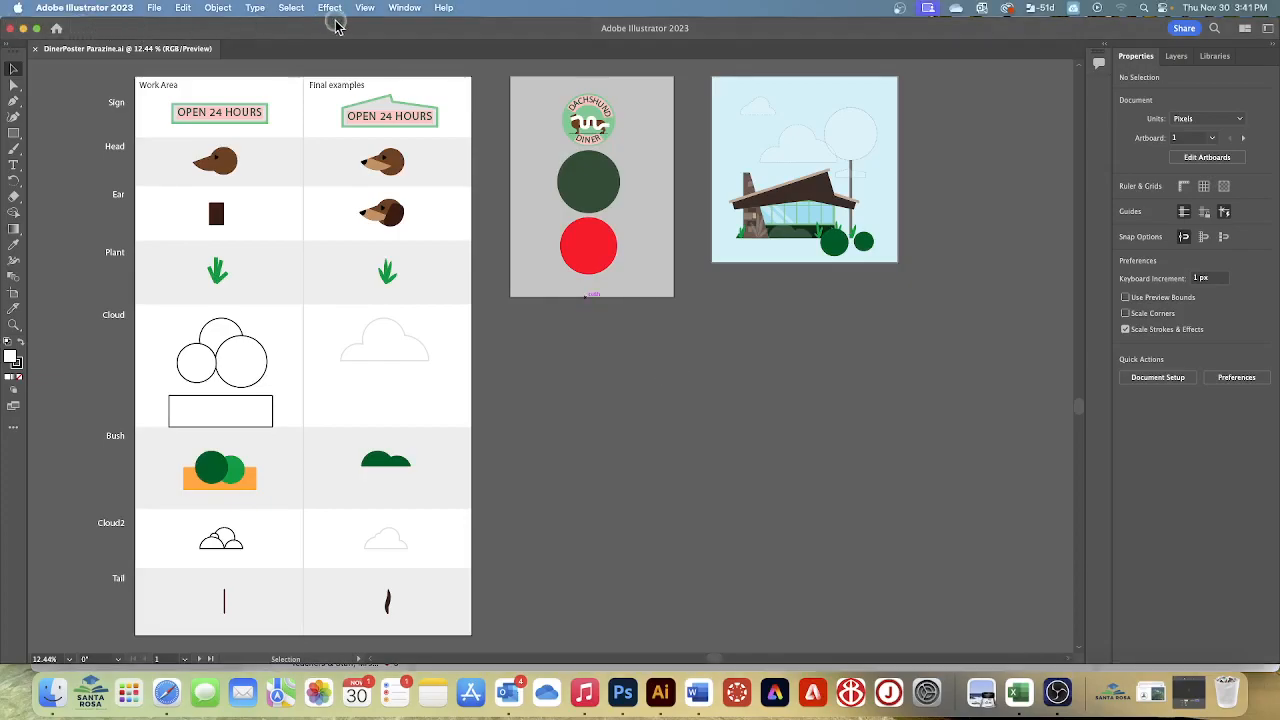
pyautogui.click(365, 8)
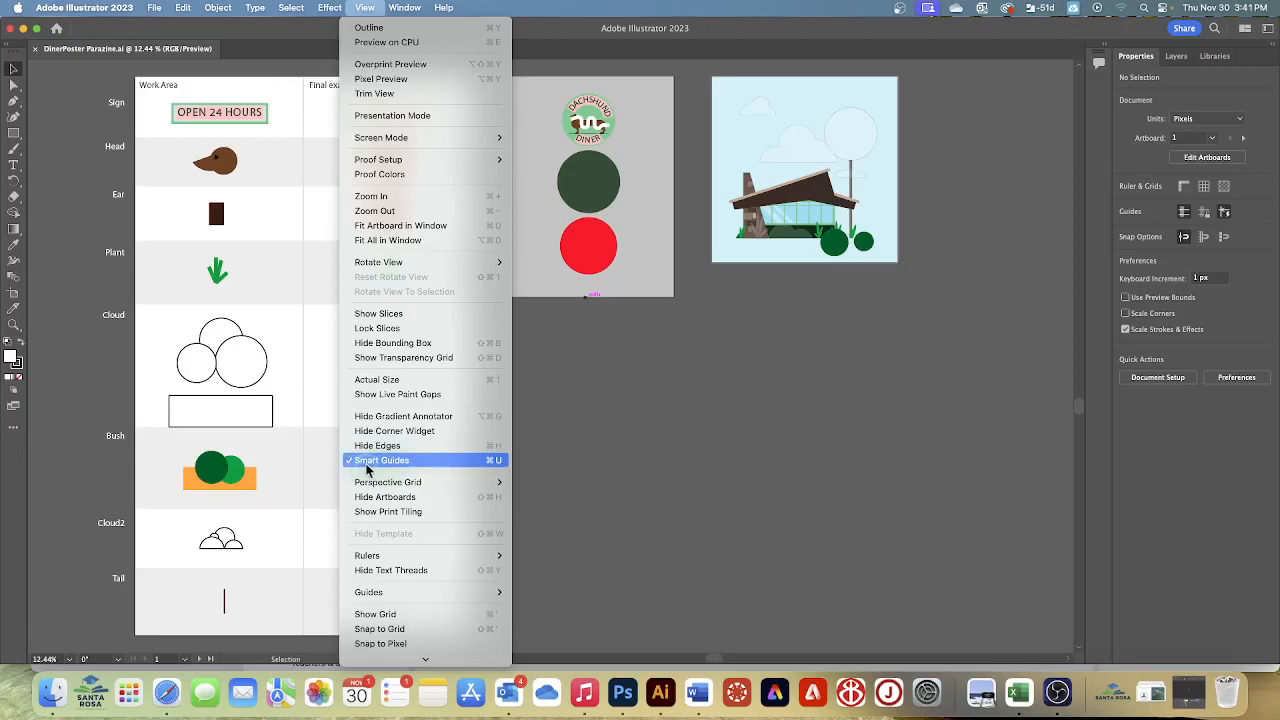
pyautogui.click(706, 476)
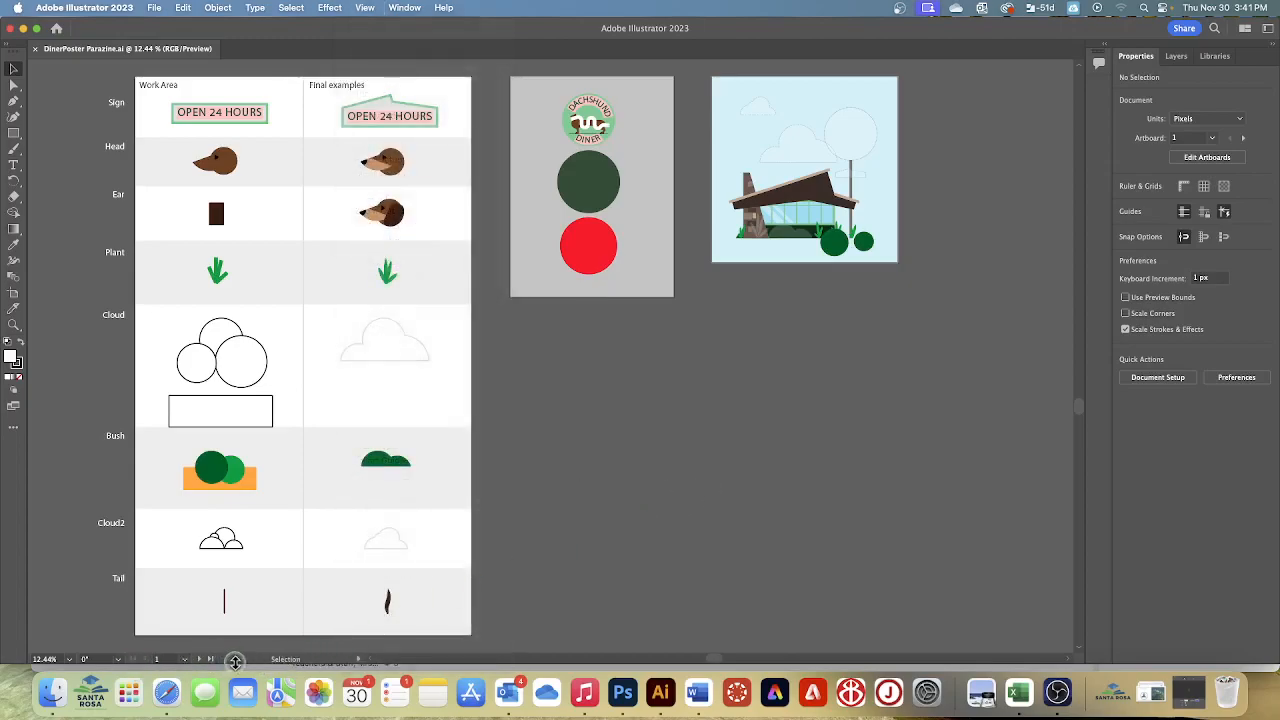
# Go to the Poster parts artboard and select the green-bordered rectangle of the OPEN 24 HOURS sign in the Work Area
pyautogui.click(184, 660)
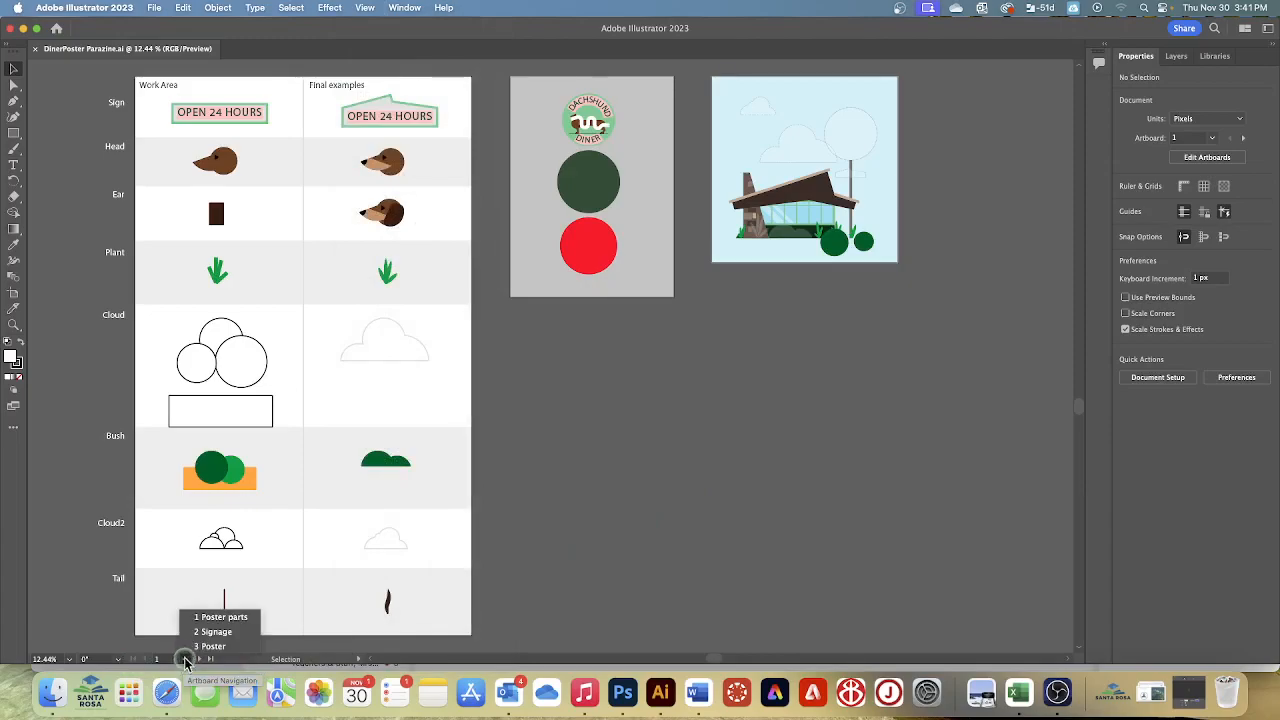
pyautogui.click(212, 618)
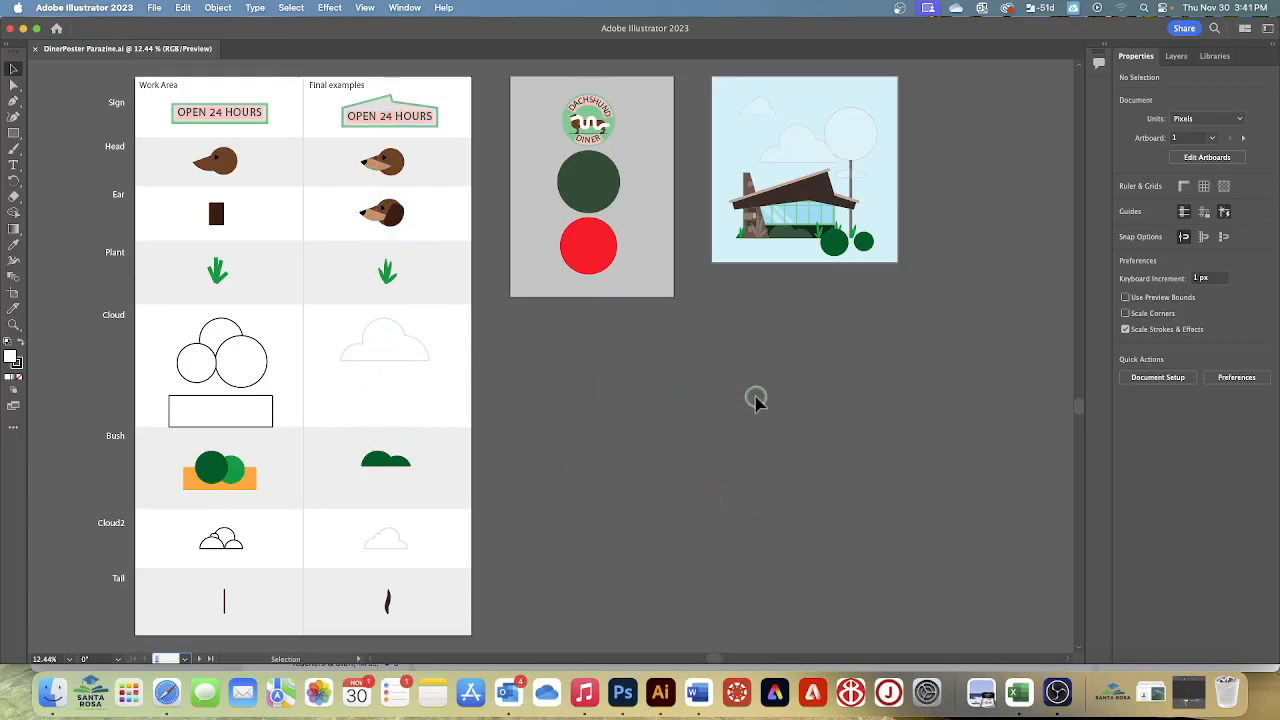
pyautogui.click(15, 72)
pyautogui.click(212, 119)
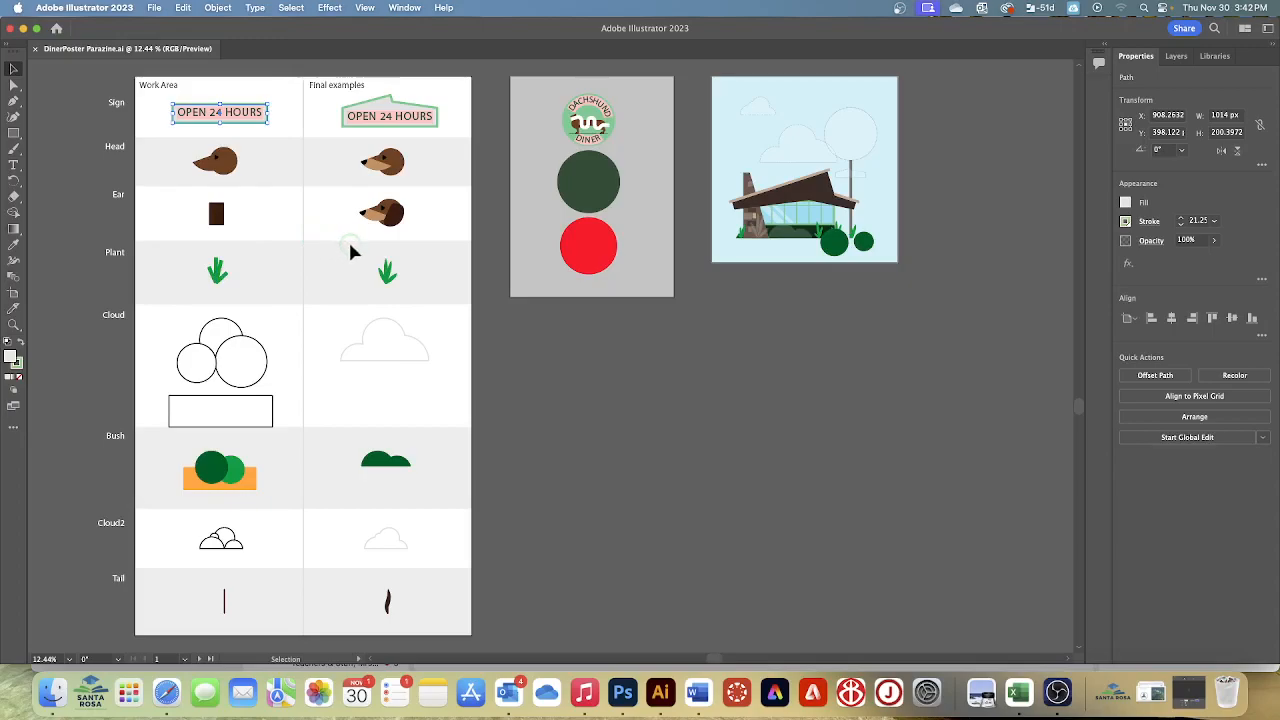
pyautogui.press('a')
pyautogui.press('super+equal')
pyautogui.press('v')
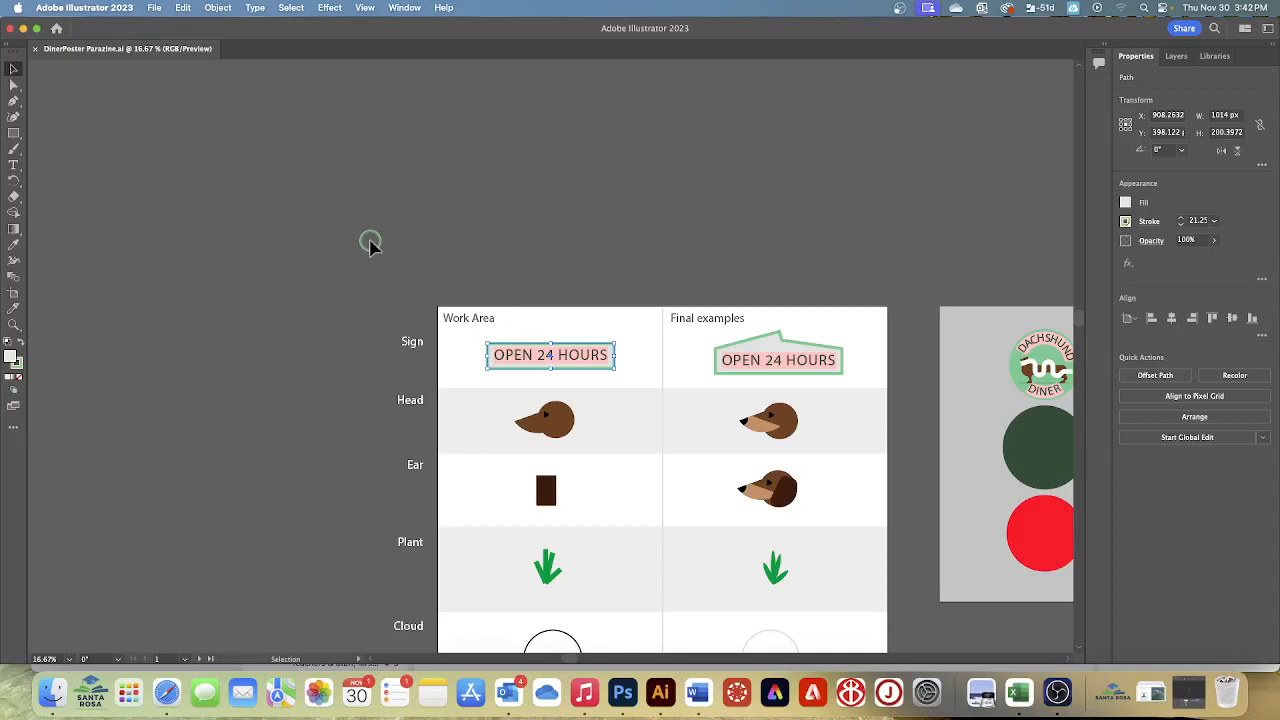
pyautogui.press('super+equal')
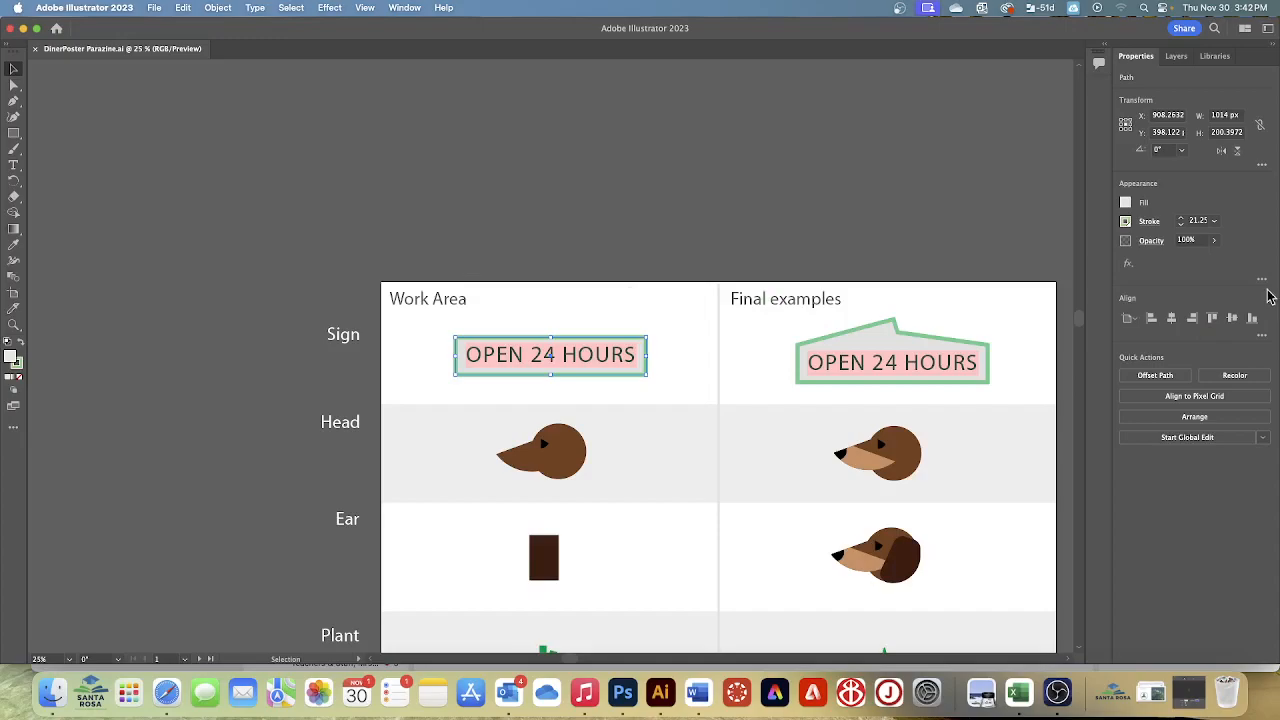
# Try to cut the top edge of the Work Area sign's rectangle near its middle with the Scissors tool
pyautogui.click(15, 200)
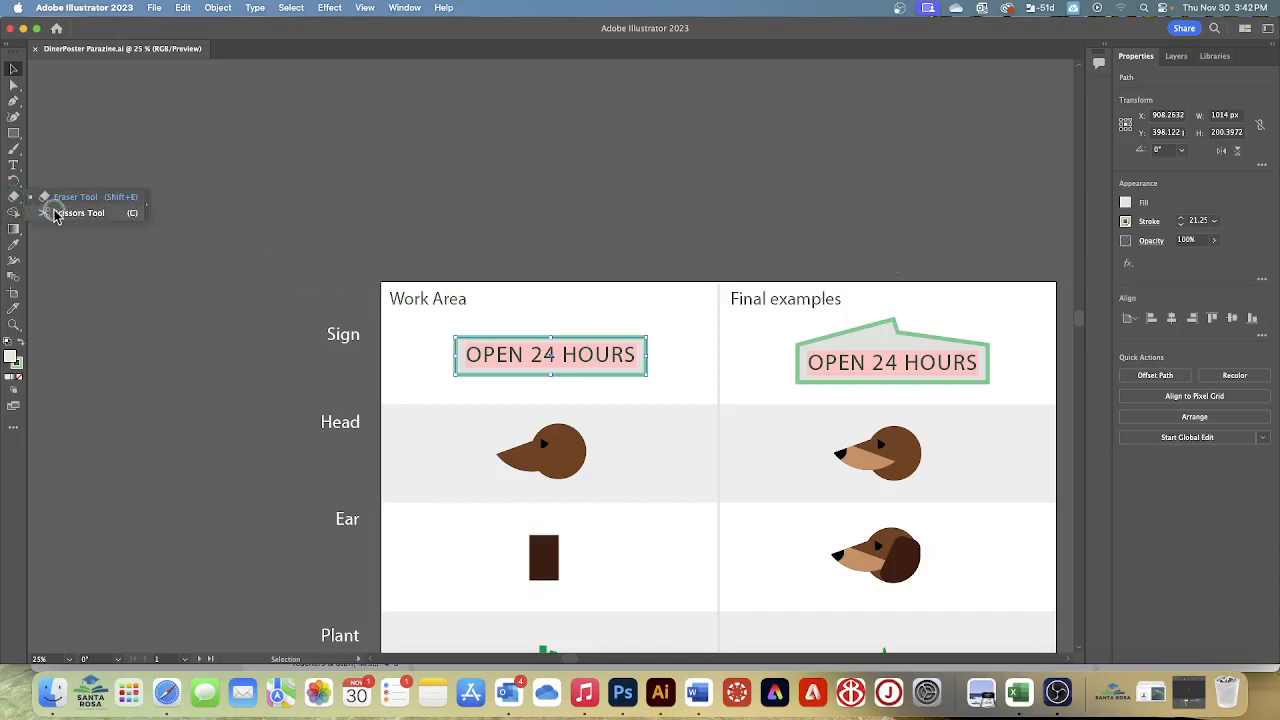
pyautogui.click(60, 213)
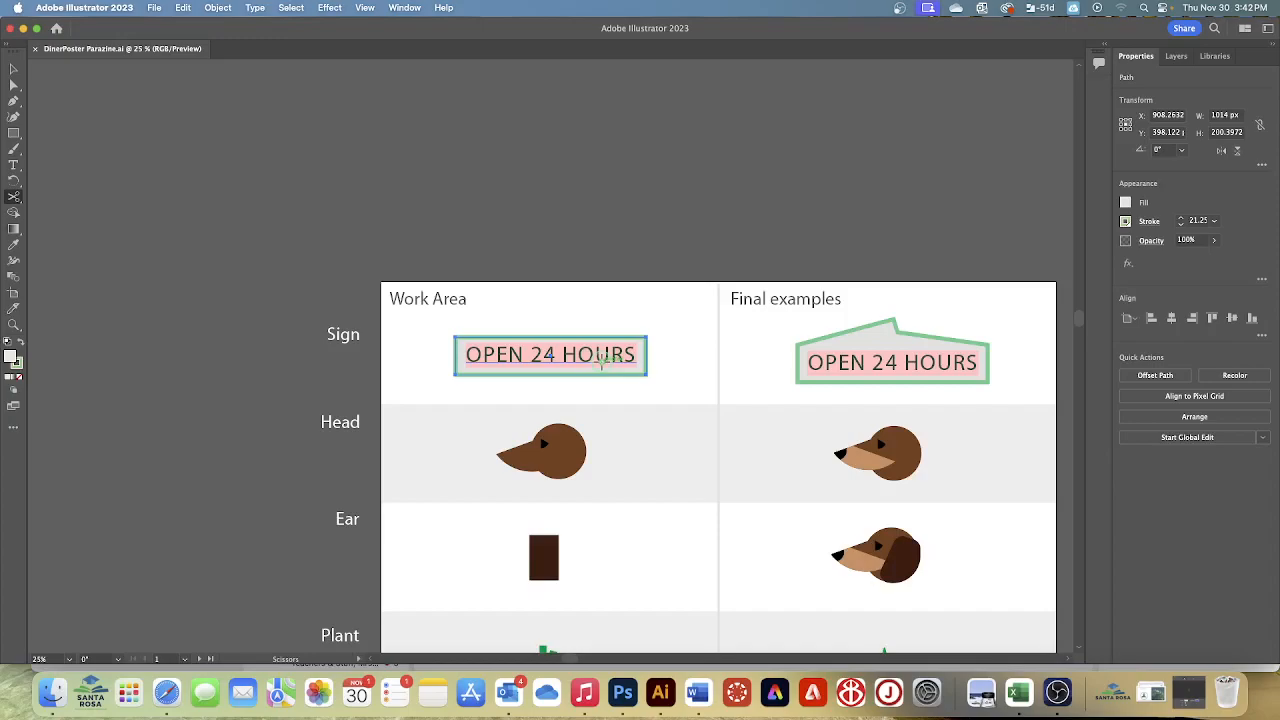
pyautogui.hscroll(1, 607, 360)
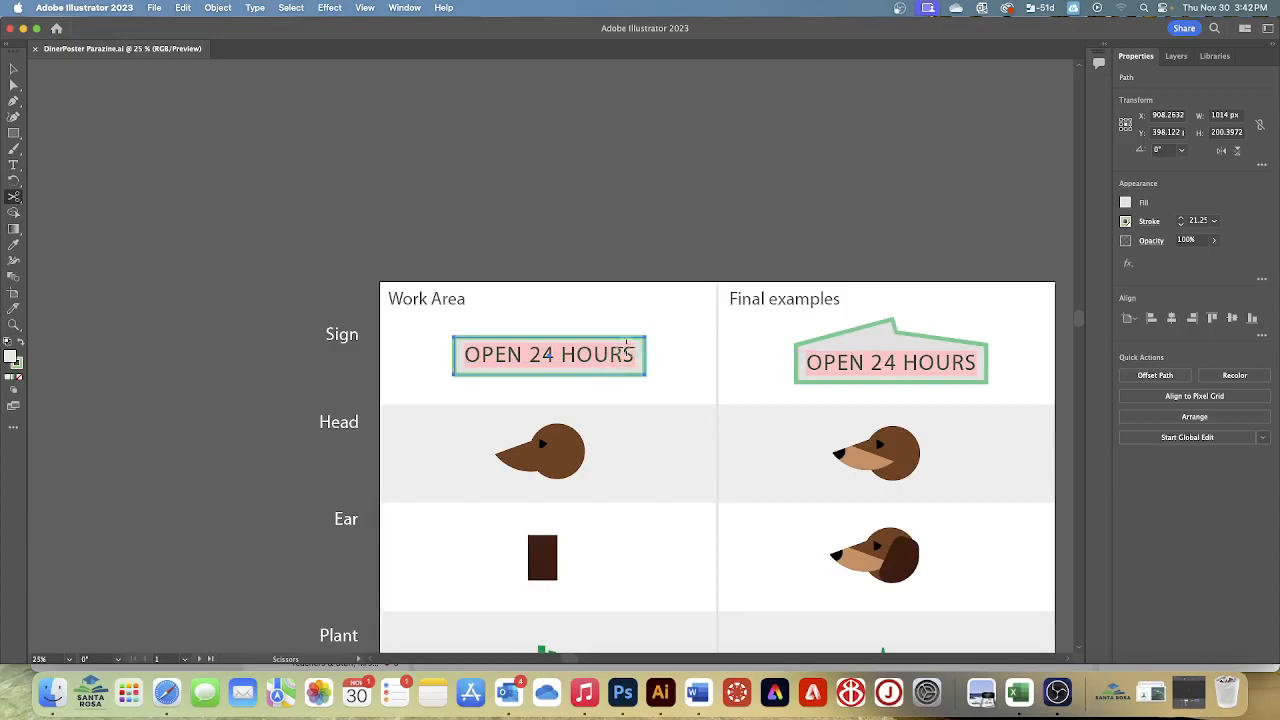
pyautogui.click(555, 335)
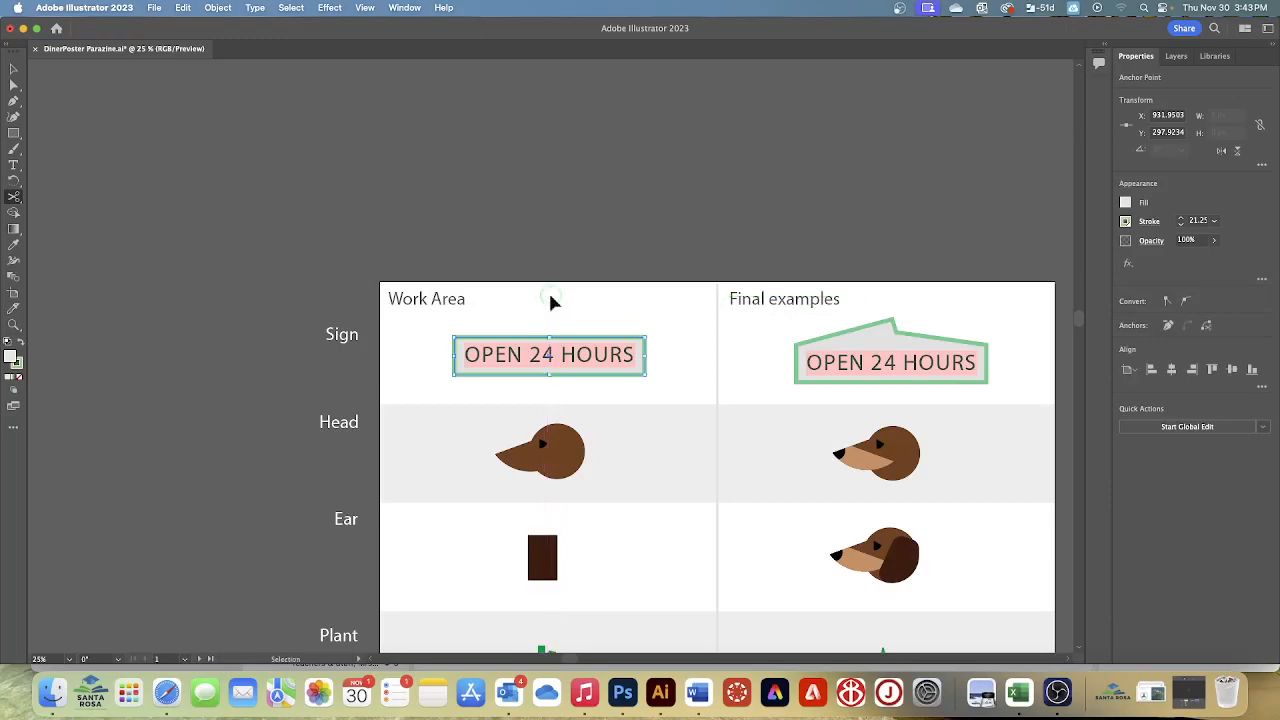
pyautogui.press('super+z')
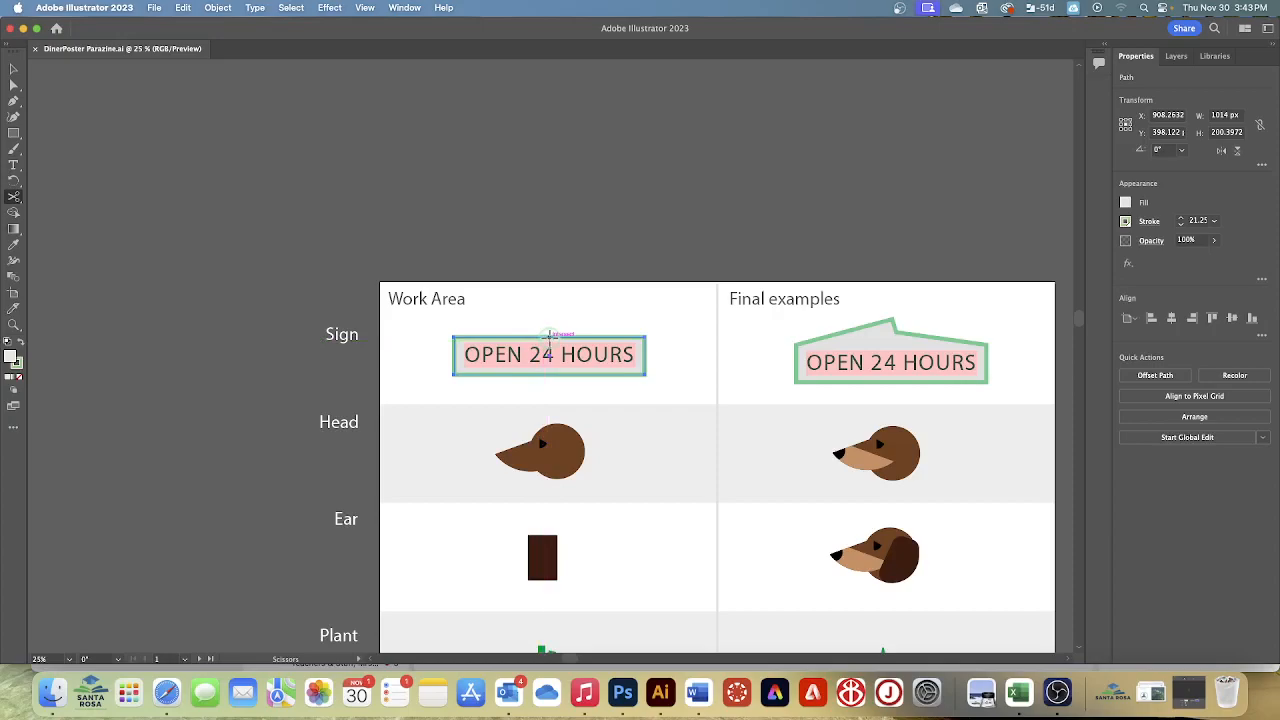
pyautogui.click(552, 334)
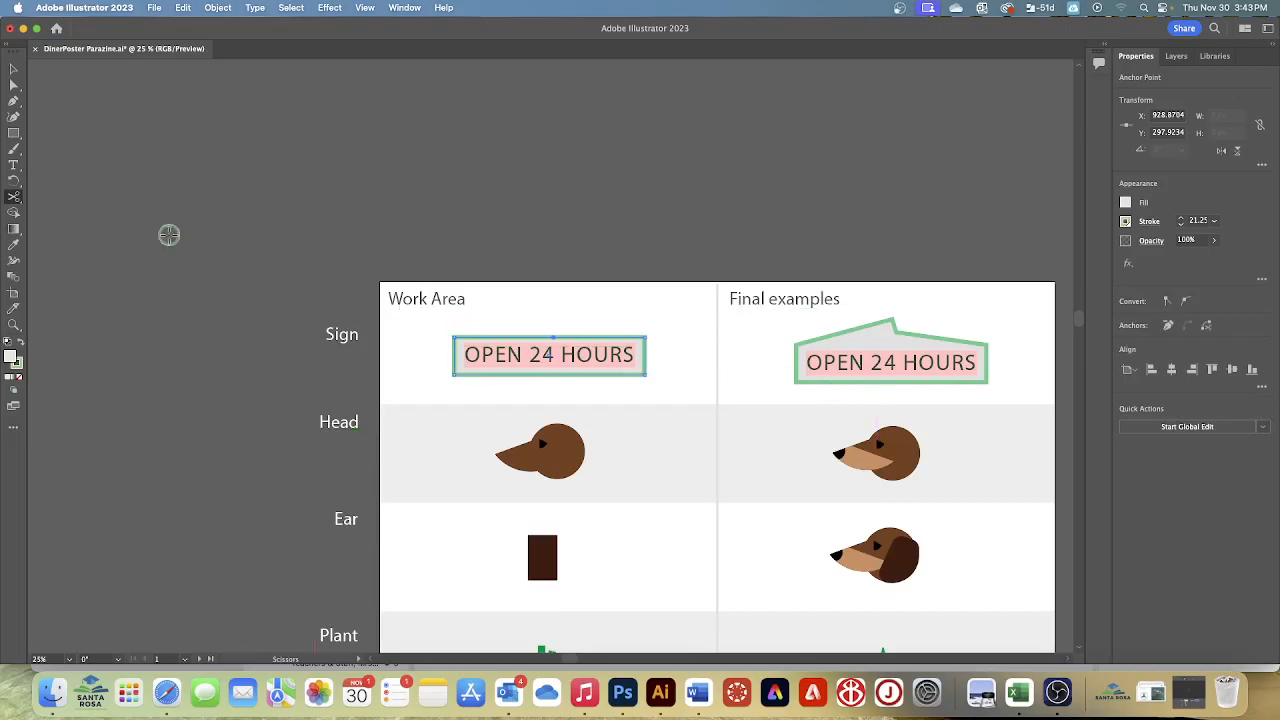
pyautogui.click(13, 88)
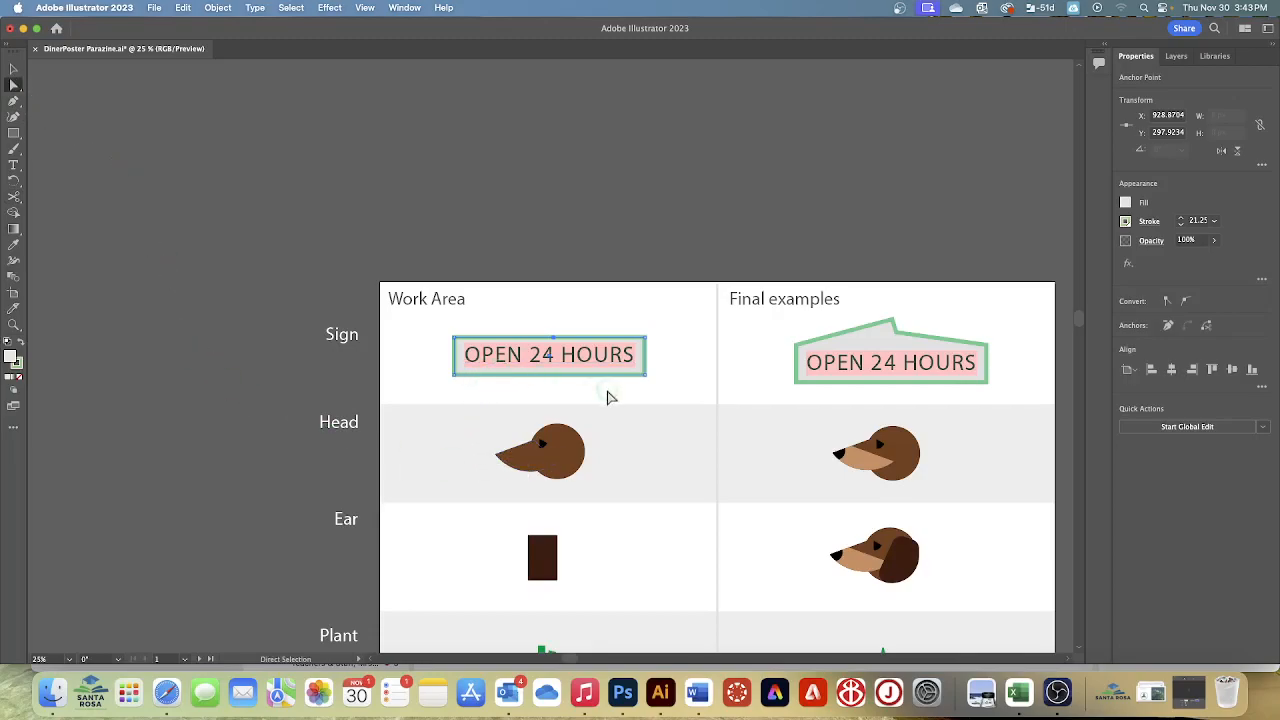
pyautogui.click(540, 332)
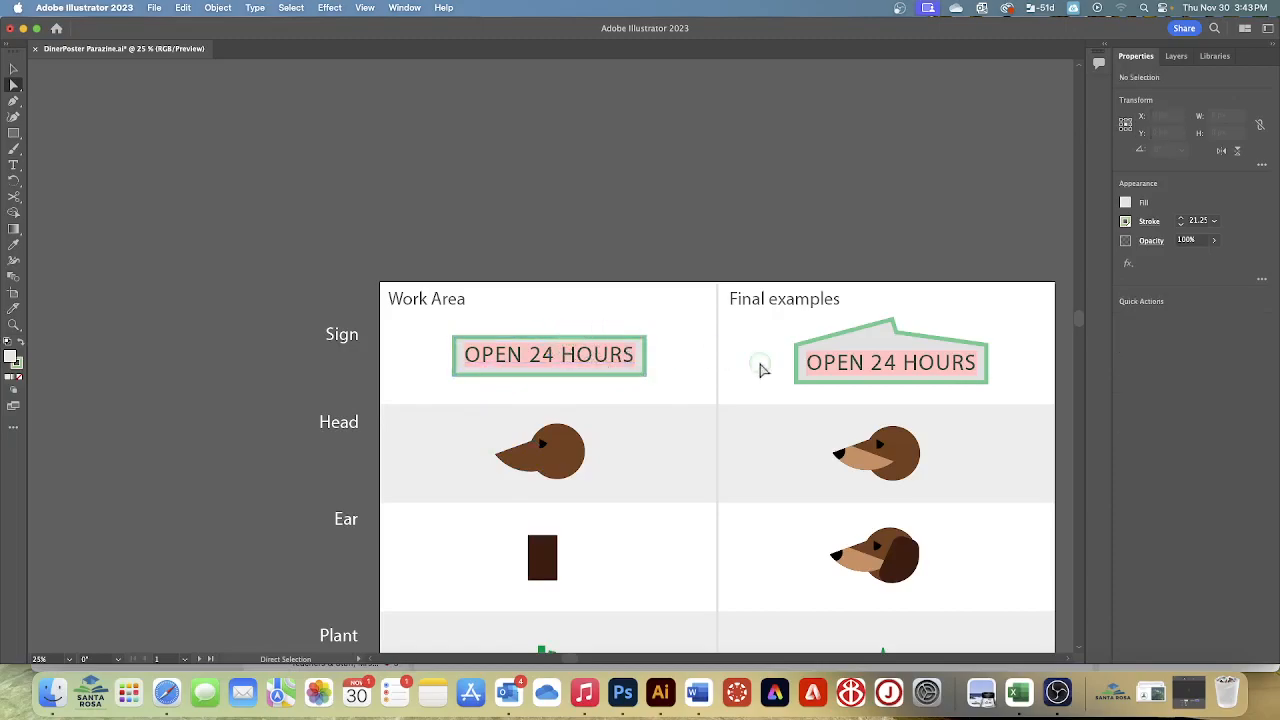
pyautogui.click(680, 338)
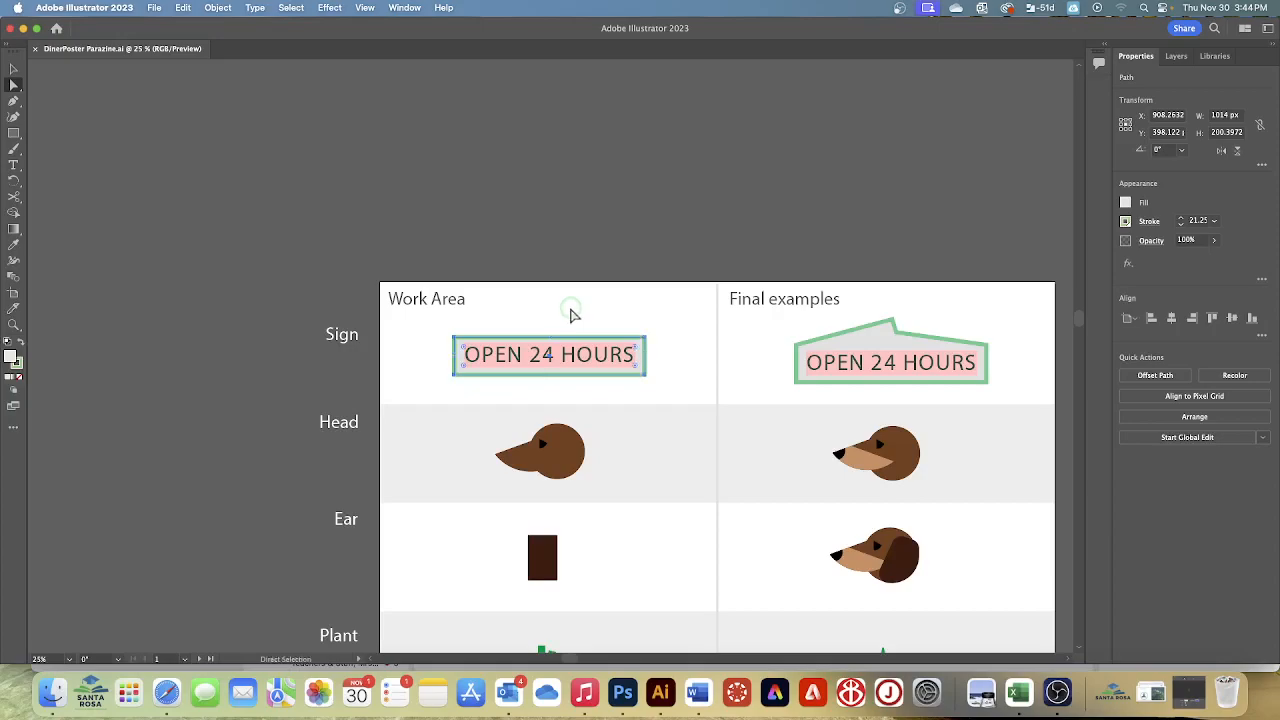
# Cut the sign's top edge just right of its center with Scissors and move the cut anchor point up and left to about X 876, Y 202 px
pyautogui.click(15, 70)
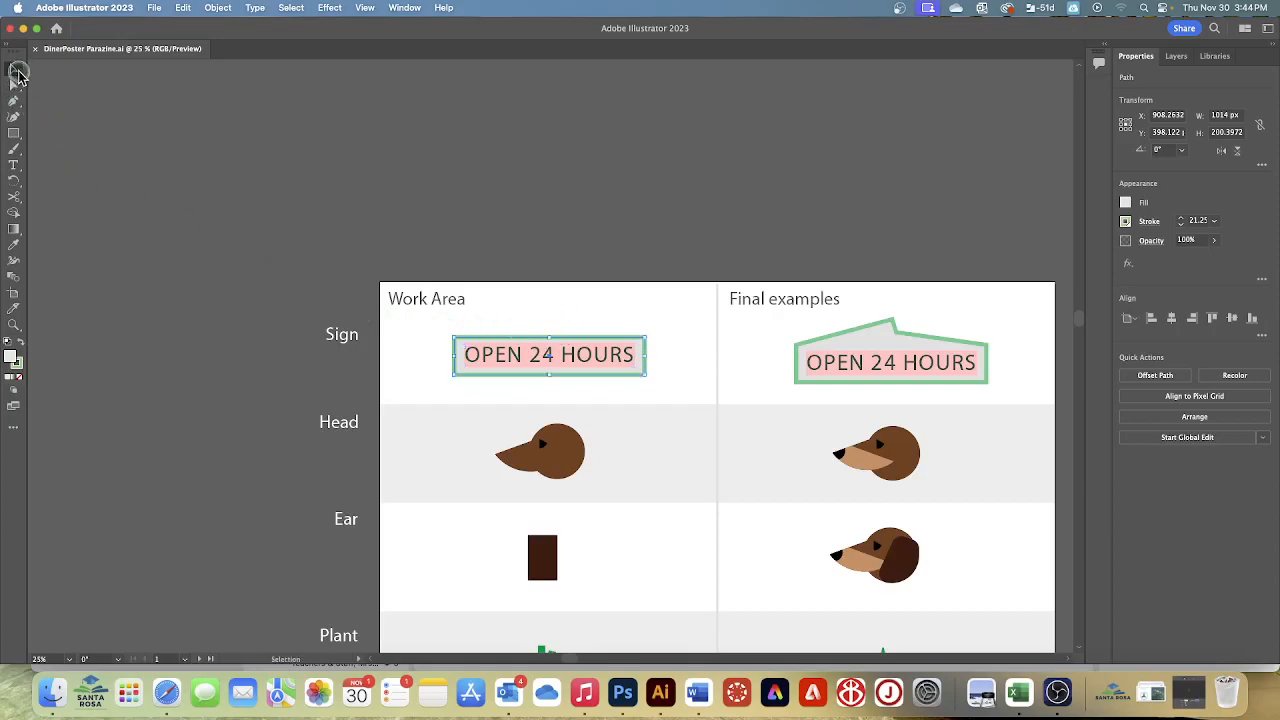
pyautogui.click(14, 197)
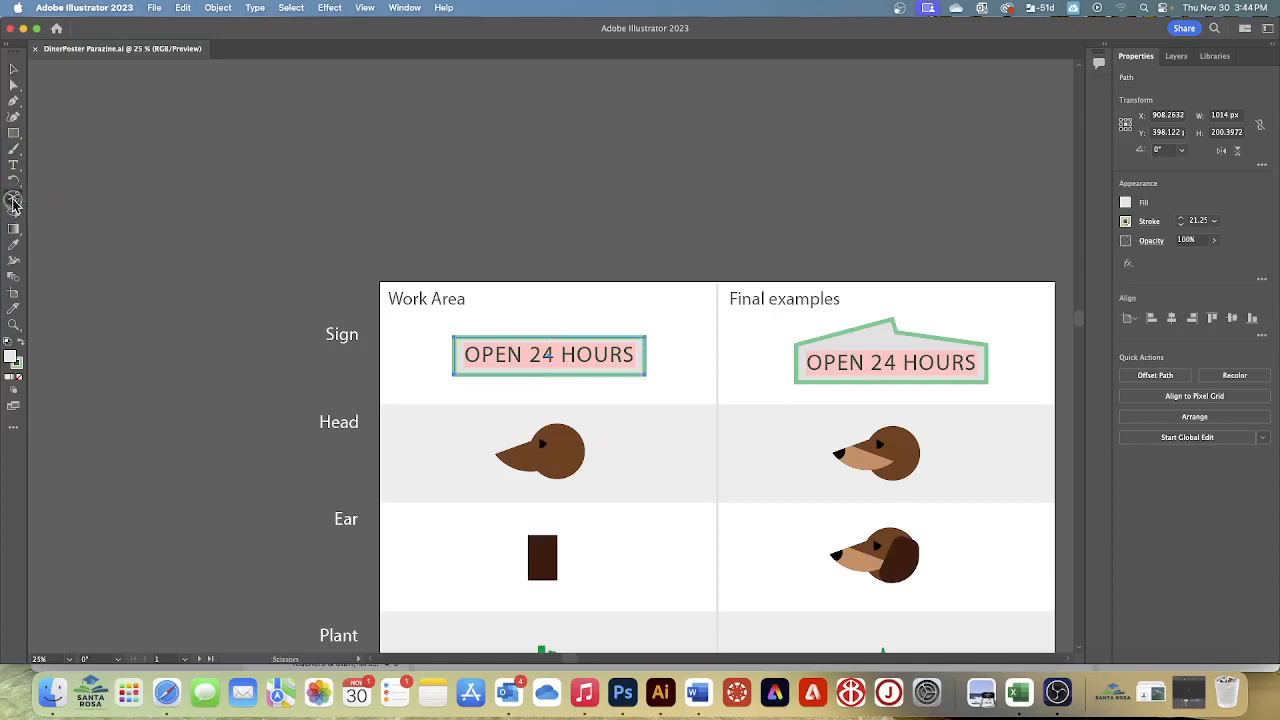
pyautogui.click(557, 335)
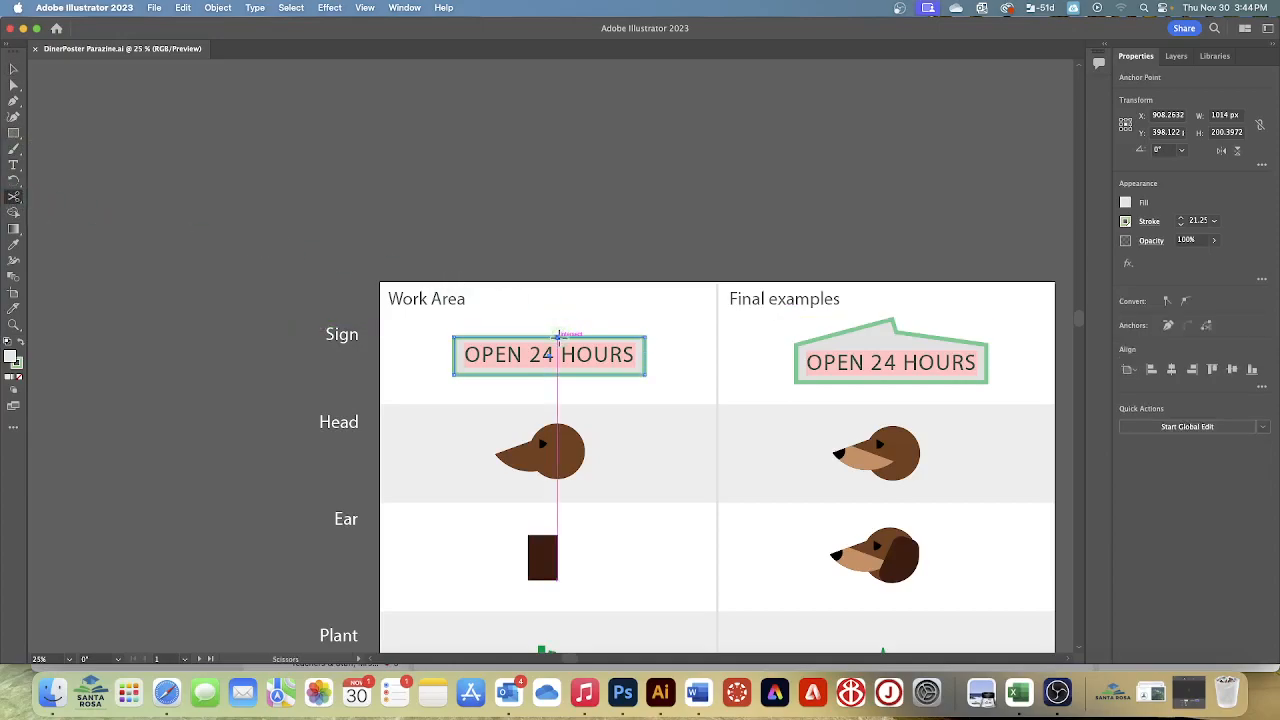
pyautogui.click(14, 90)
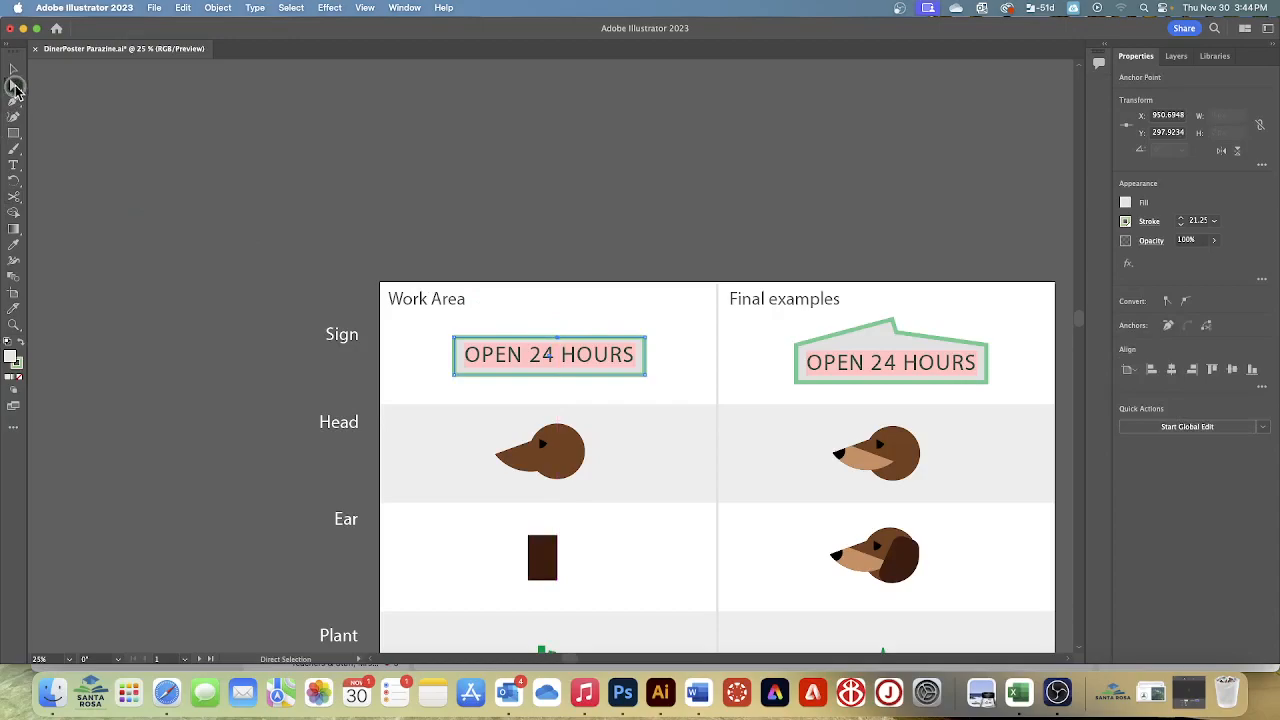
pyautogui.moveTo(557, 340); pyautogui.dragTo(544, 328)
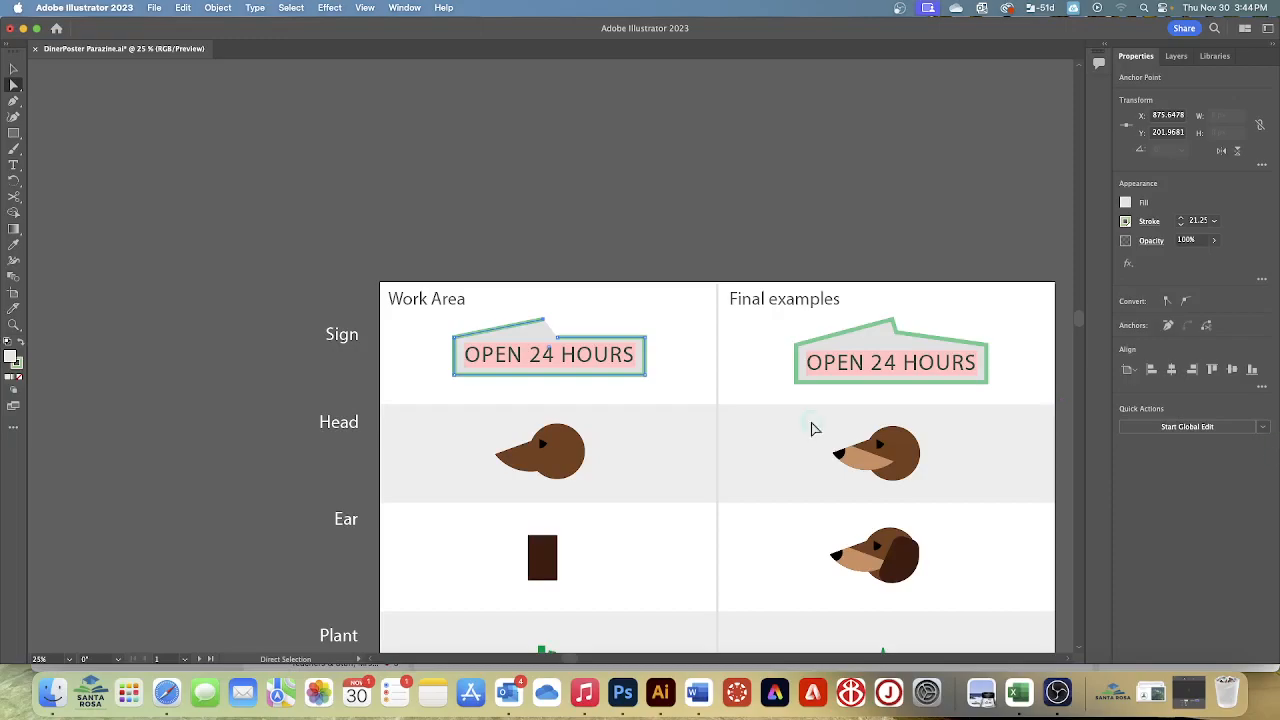
# Move the sign's other cut anchor point to about X 976, Y 202 px, and join the open path to close the gap
pyautogui.moveTo(557, 340); pyautogui.dragTo(563, 327)
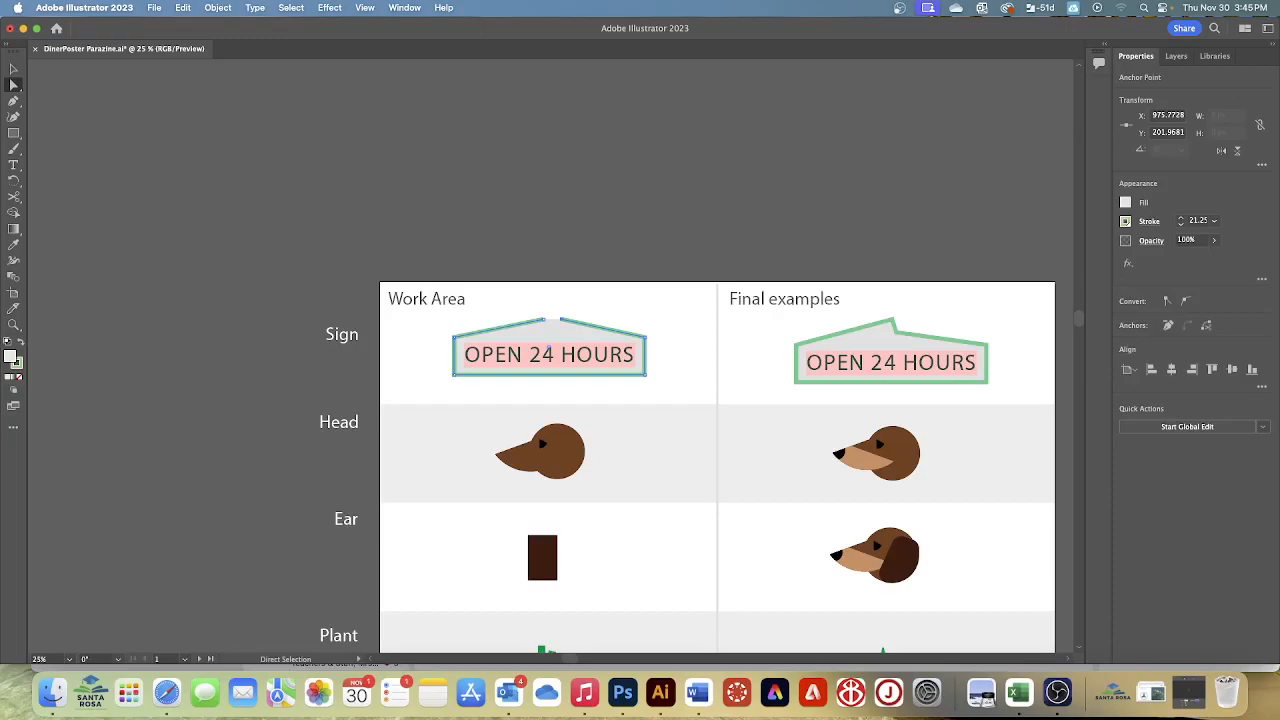
pyautogui.click(13, 68)
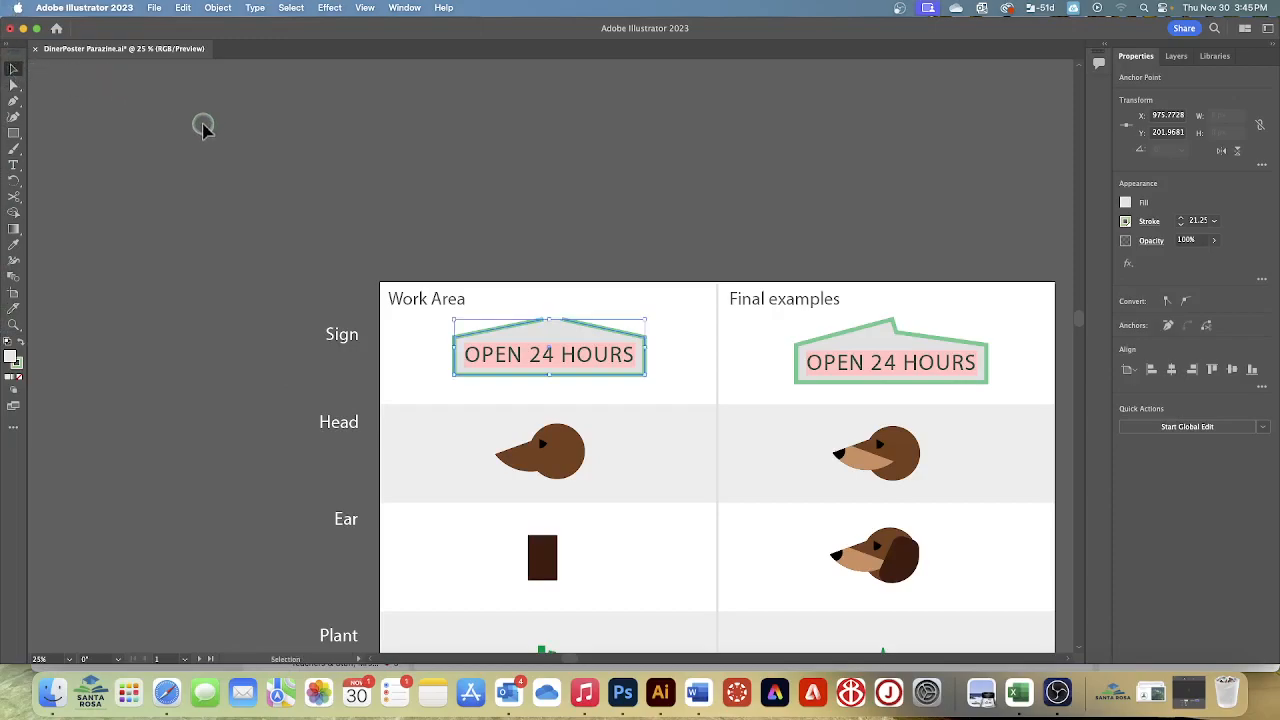
pyautogui.click(602, 300)
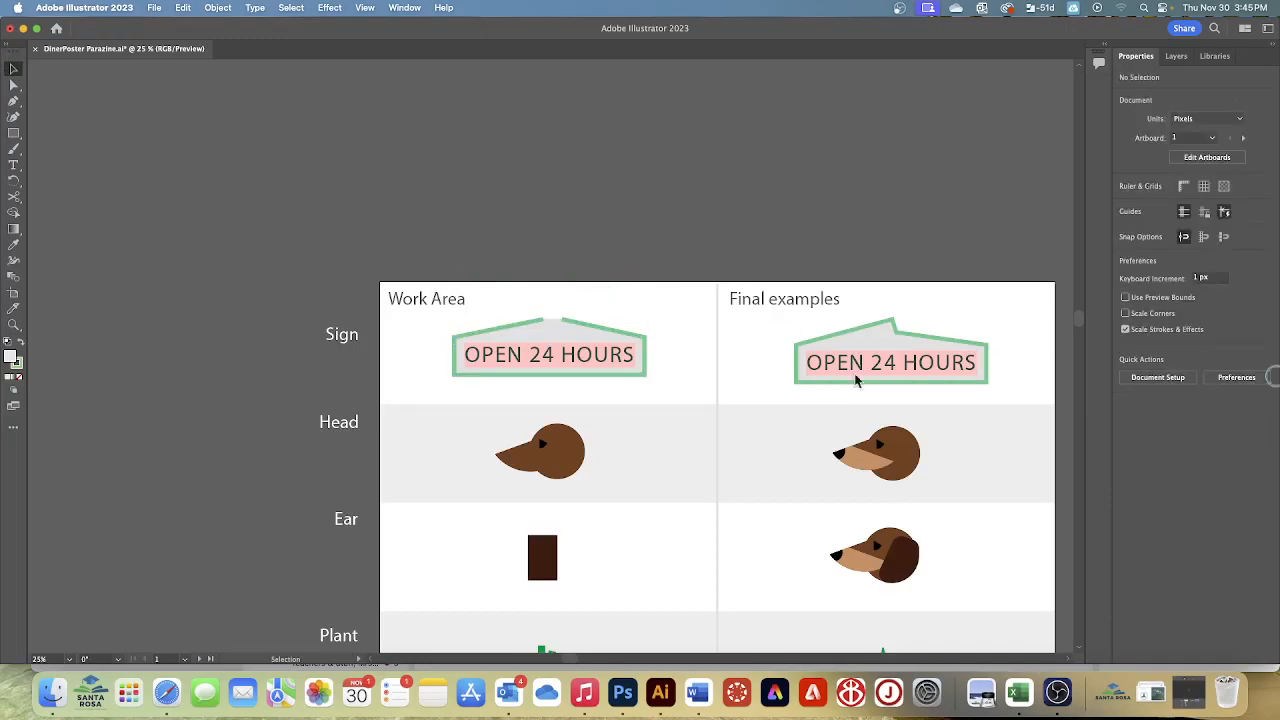
pyautogui.click(555, 338)
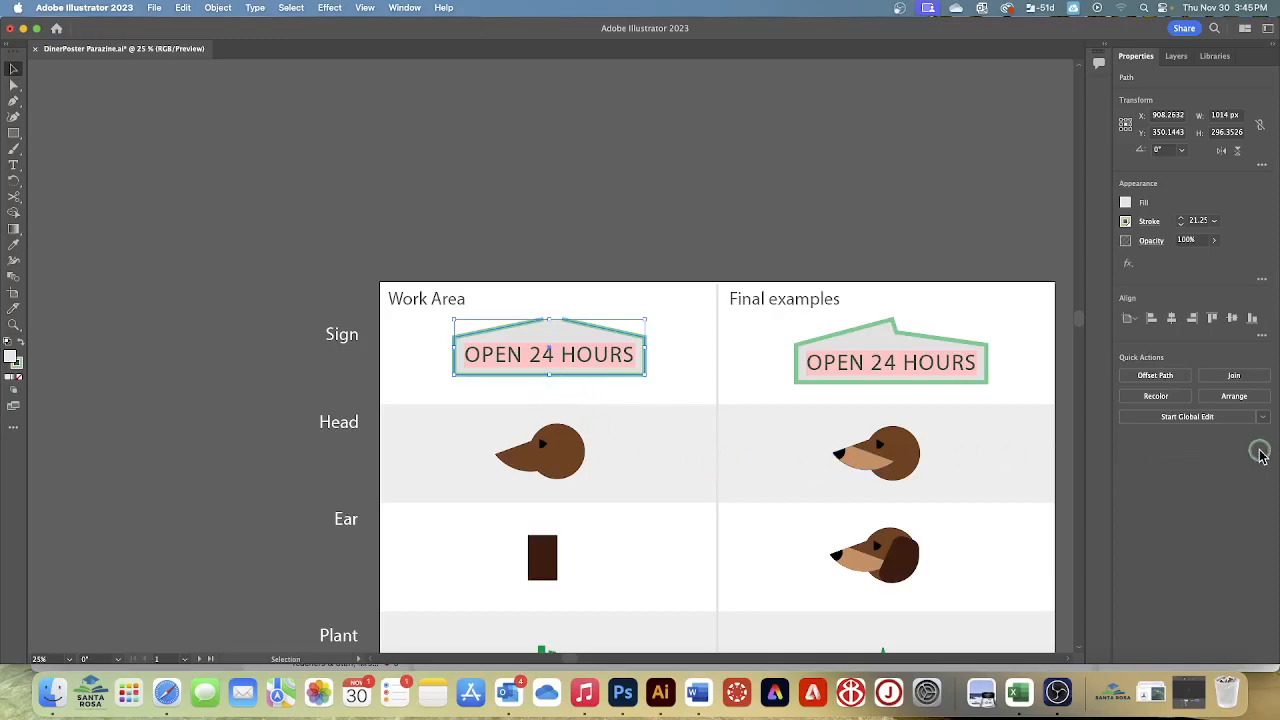
pyautogui.click(1220, 376)
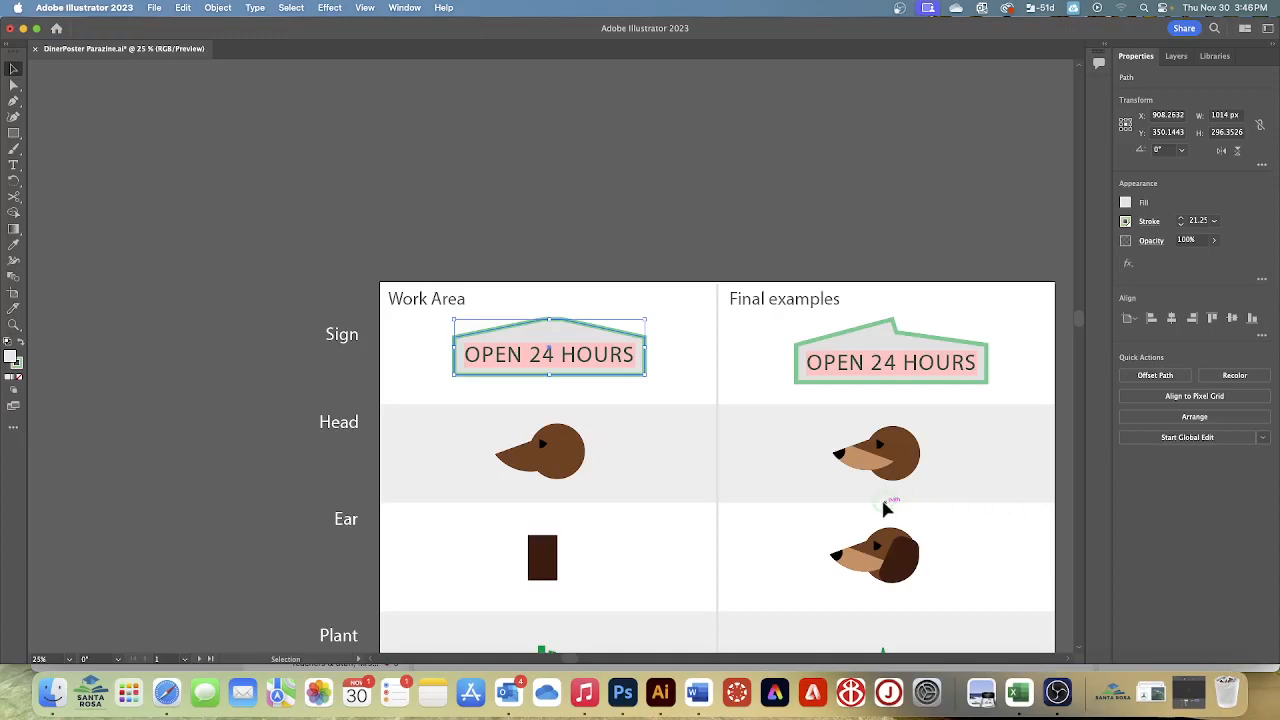
# Group the Work Area sign shape with its OPEN 24 HOURS text, deselect everything and save the document
pyautogui.keyDown('shift'); pyautogui.click(581, 356); pyautogui.keyUp('shift')
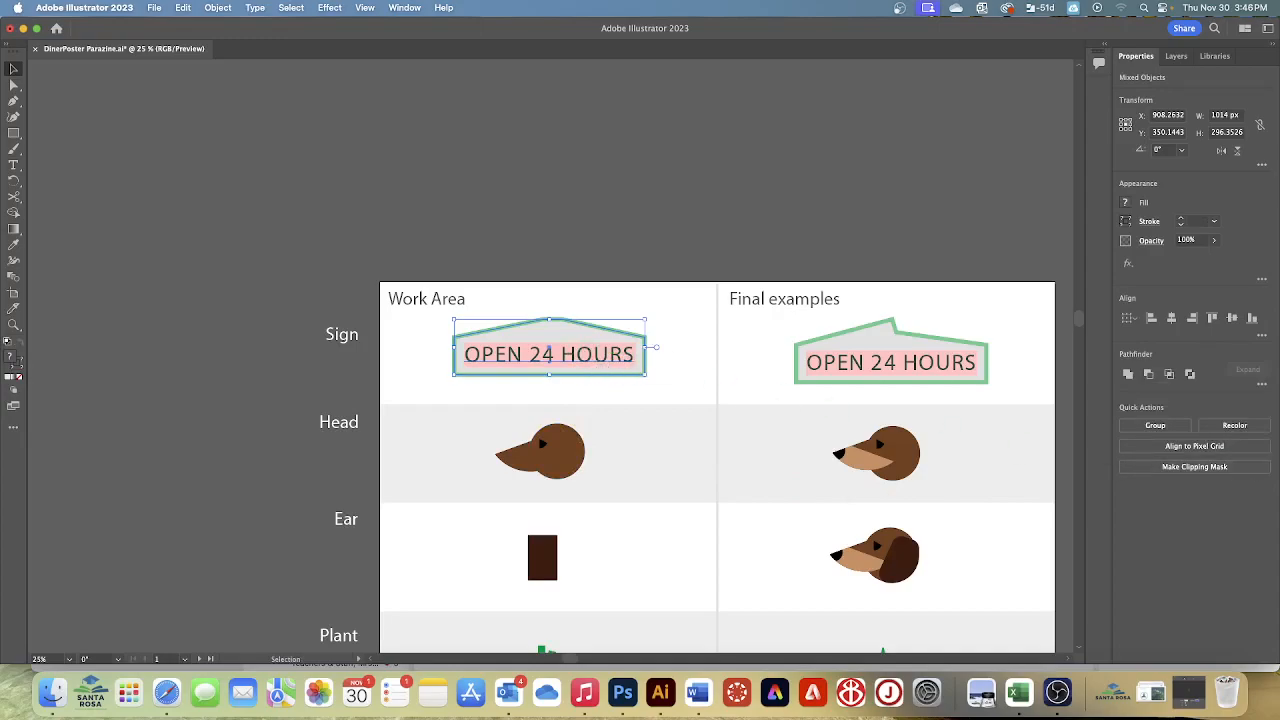
pyautogui.click(1143, 428)
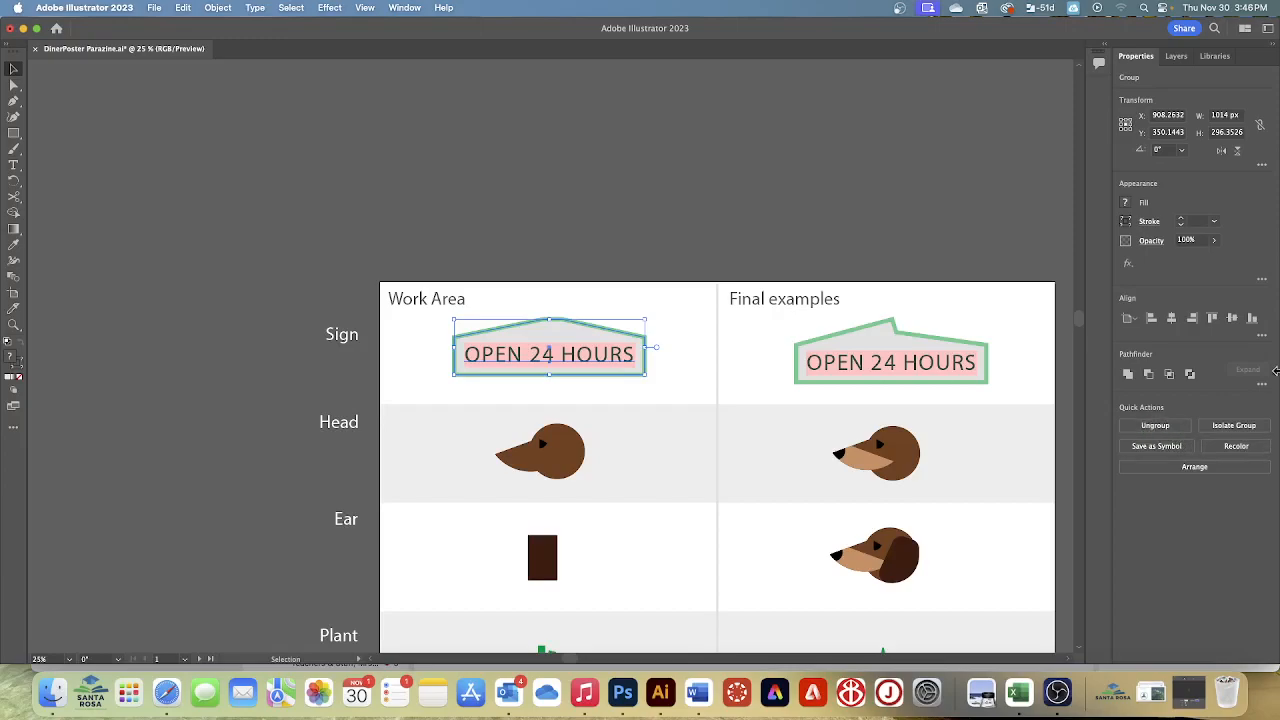
pyautogui.click(290, 8)
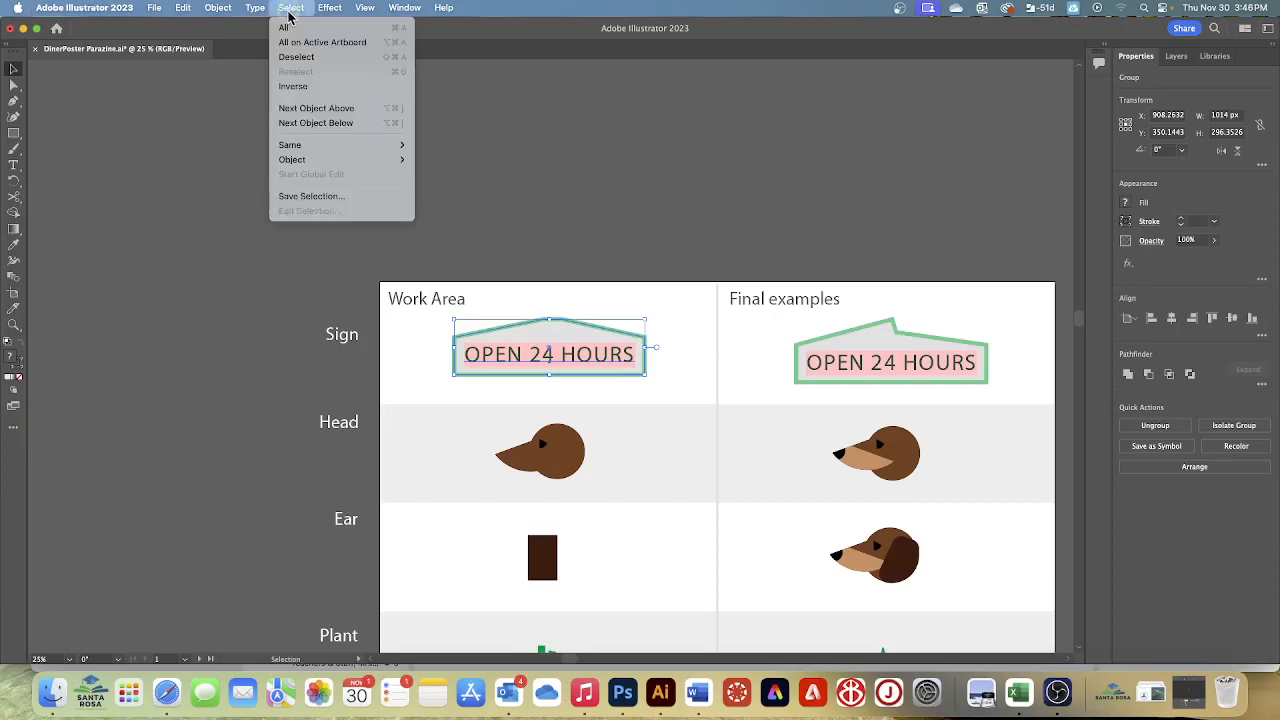
pyautogui.click(304, 63)
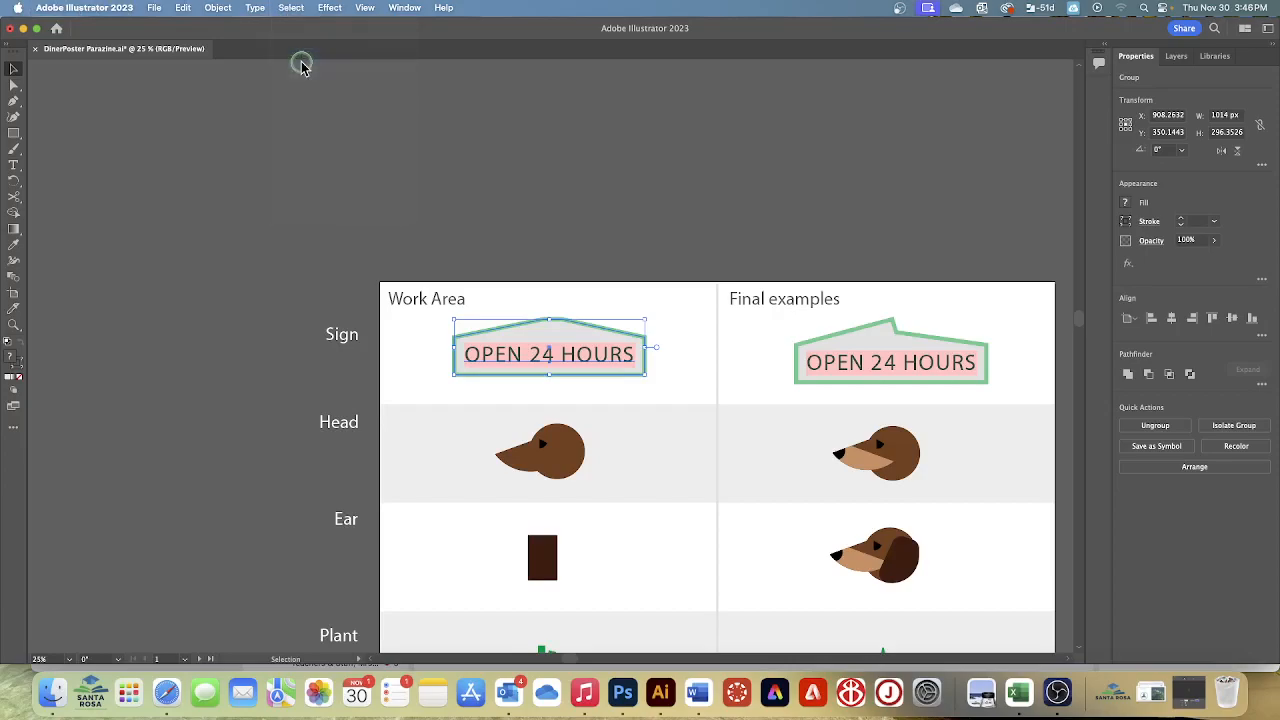
pyautogui.click(154, 8)
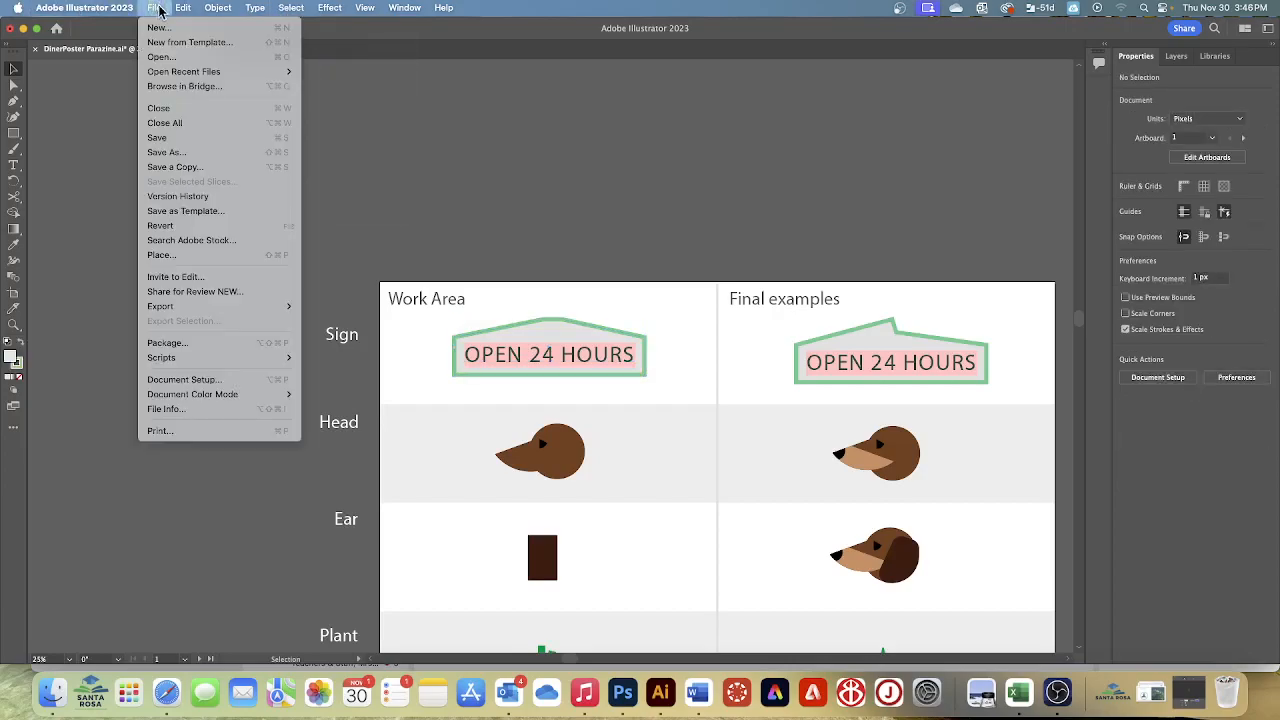
pyautogui.click(172, 137)
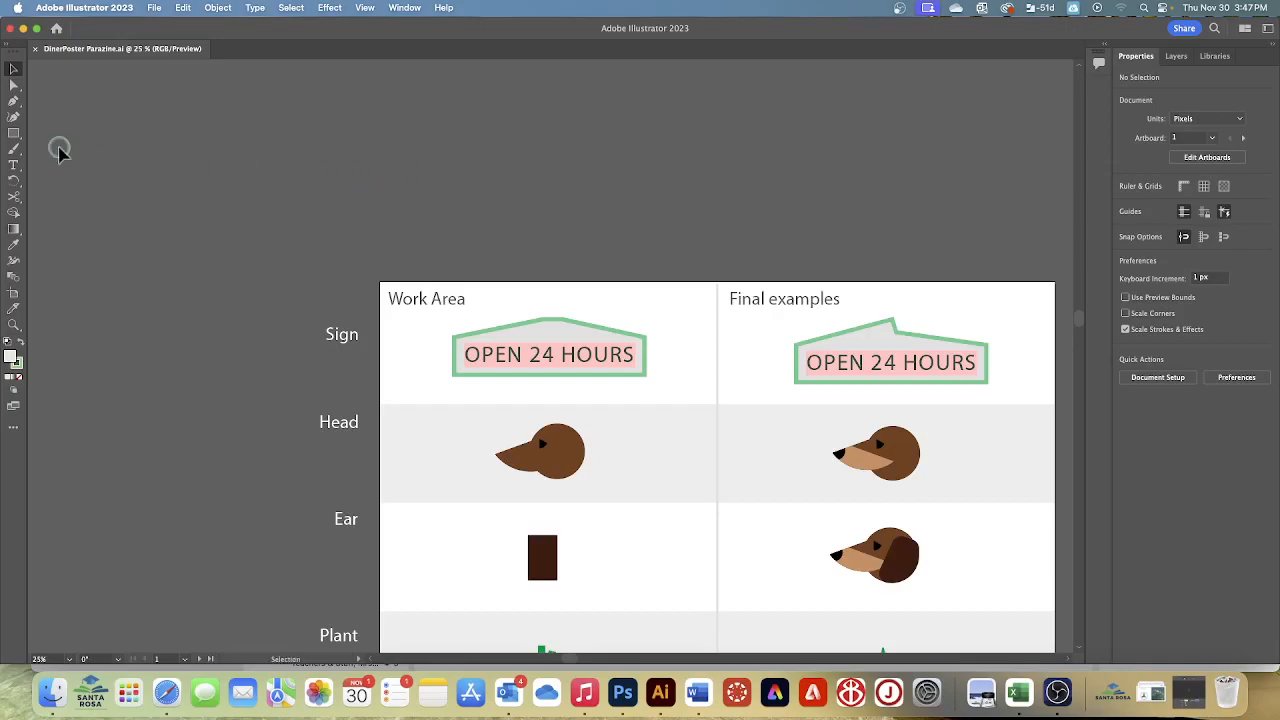
# Select the brown muzzle shape of the dog's head in the Work Area
pyautogui.click(512, 219)
pyautogui.press('space')
pyautogui.press('space')
pyautogui.moveTo(660, 534); pyautogui.dragTo(657, 463)
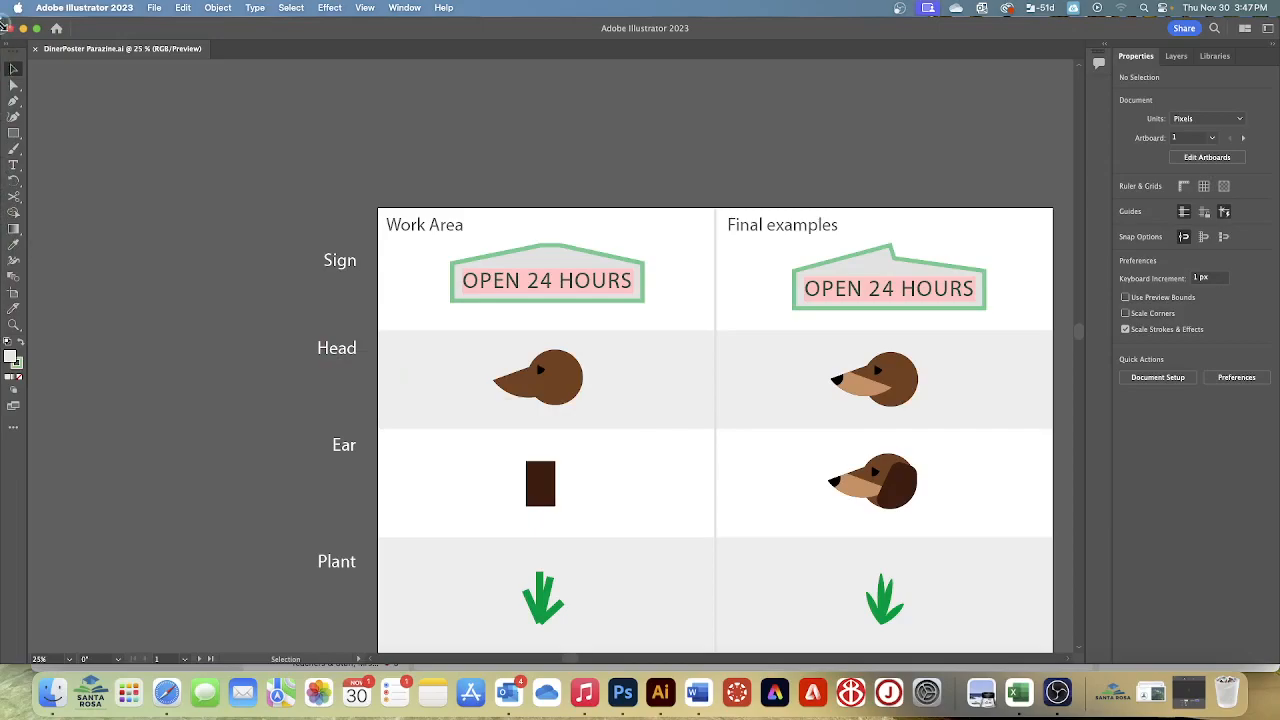
pyautogui.click(14, 70)
pyautogui.click(424, 363)
pyautogui.click(573, 384)
pyautogui.click(503, 390)
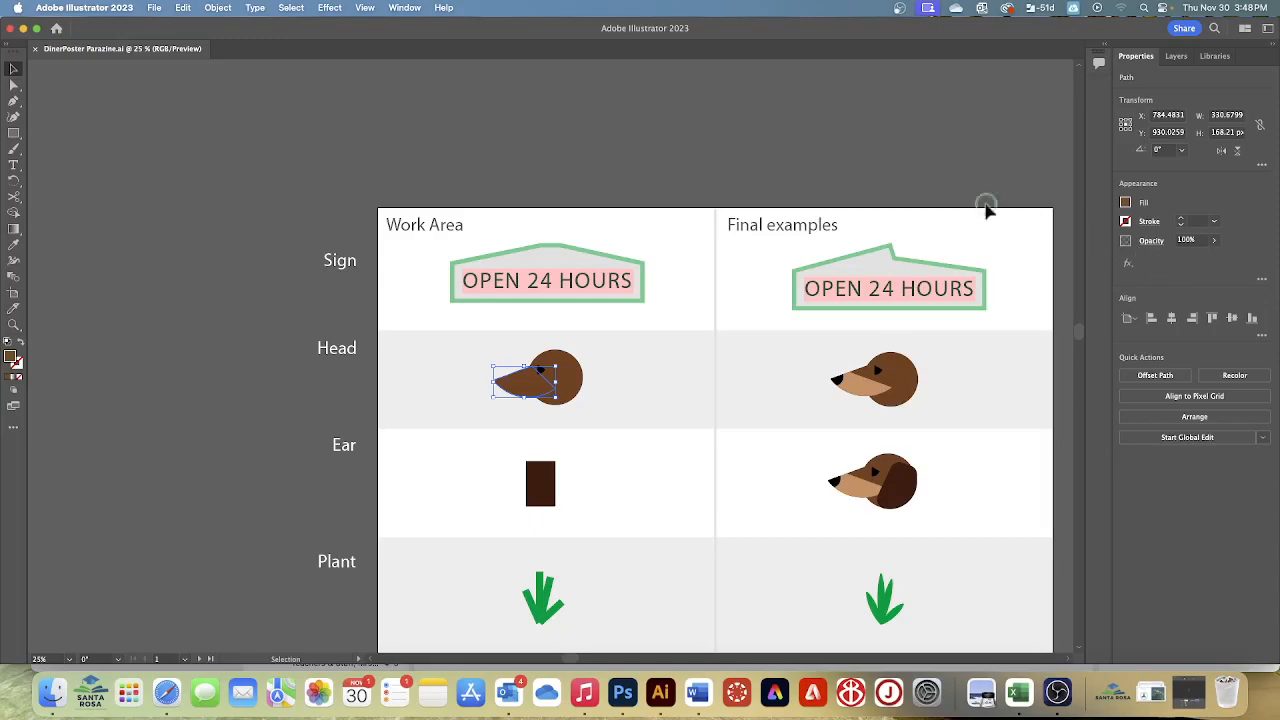
# Switch the toolbar to the Advanced set and activate the Knife tool
pyautogui.click(406, 8)
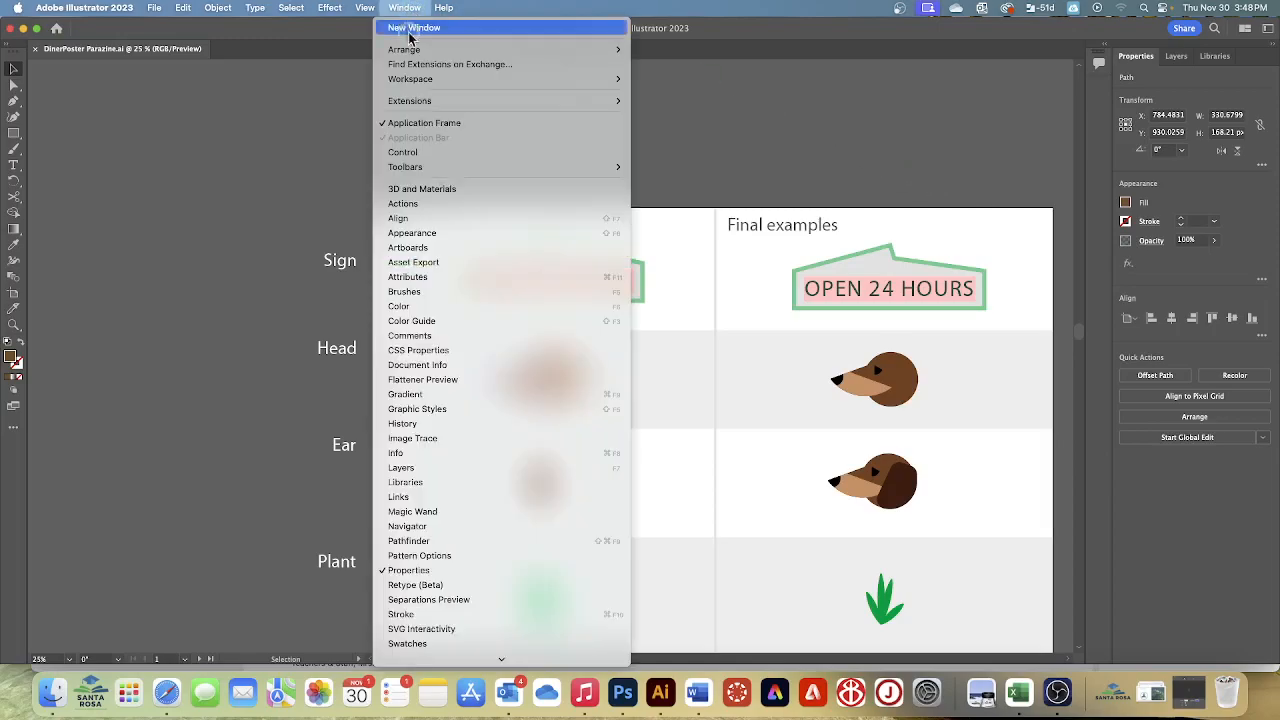
pyautogui.scroll(-3, 479, 527)
pyautogui.scroll(-3, 479, 527)
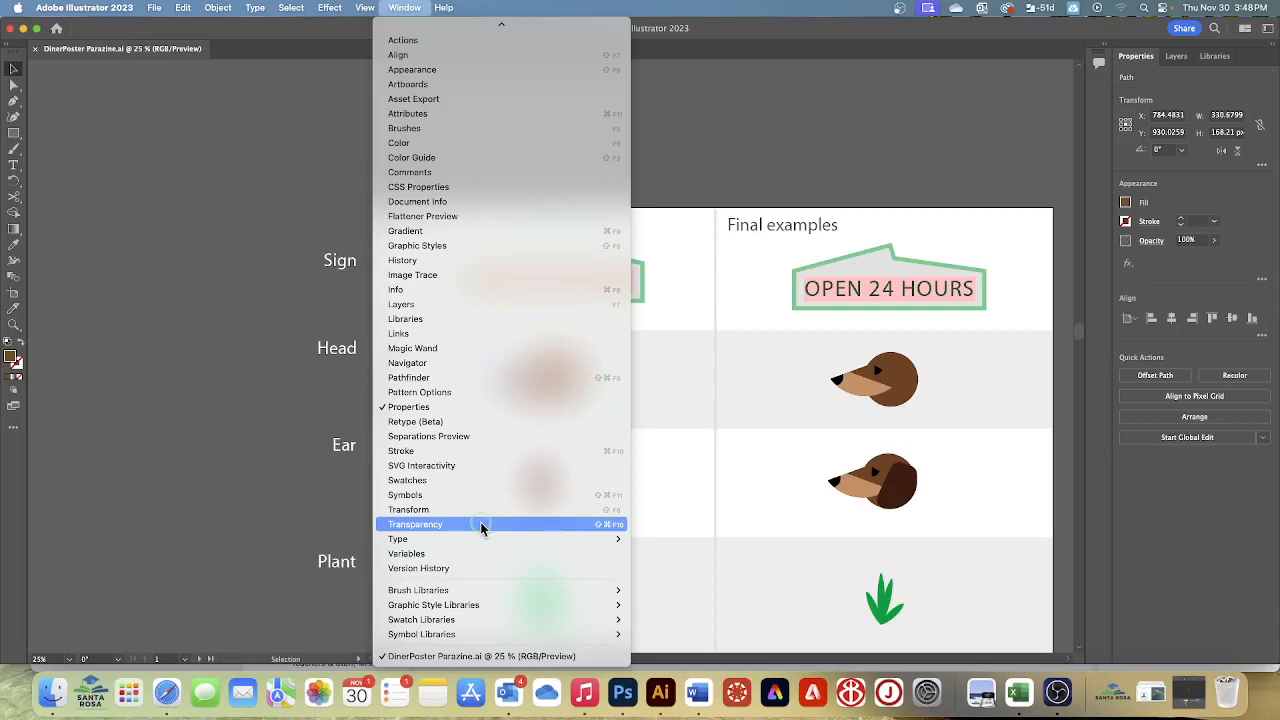
pyautogui.scroll(5, 472, 501)
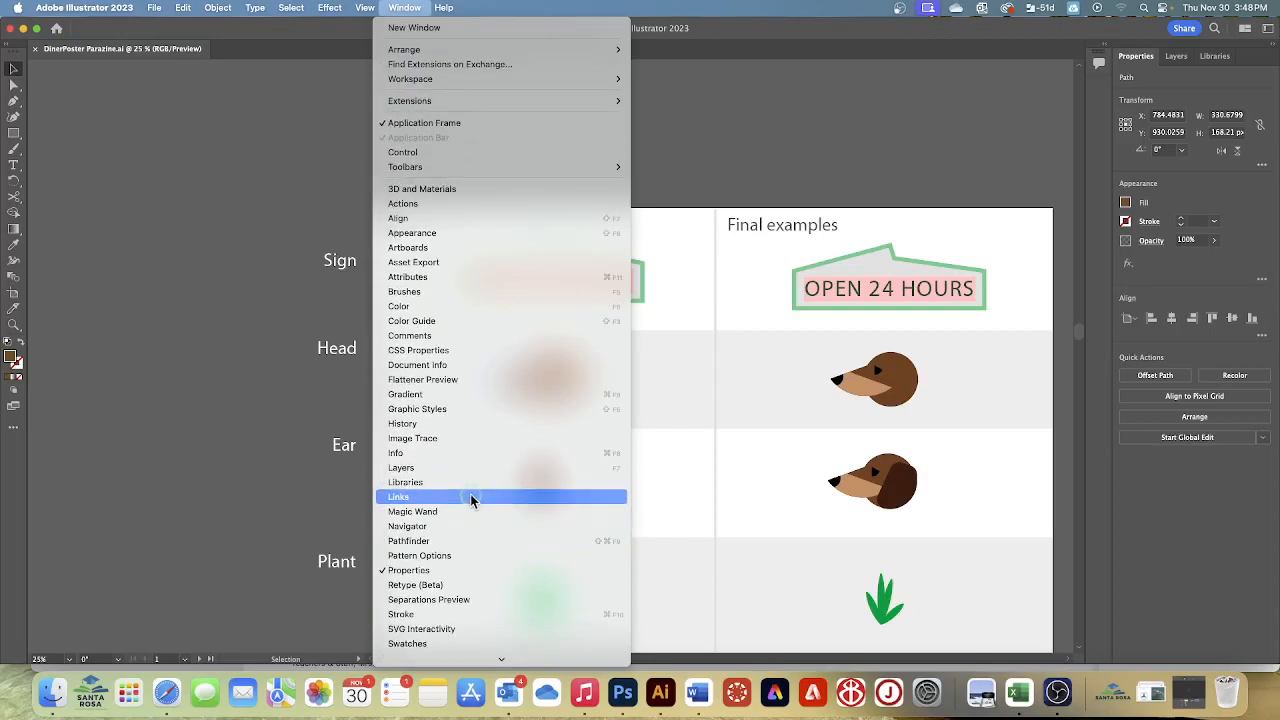
pyautogui.moveTo(452, 171)
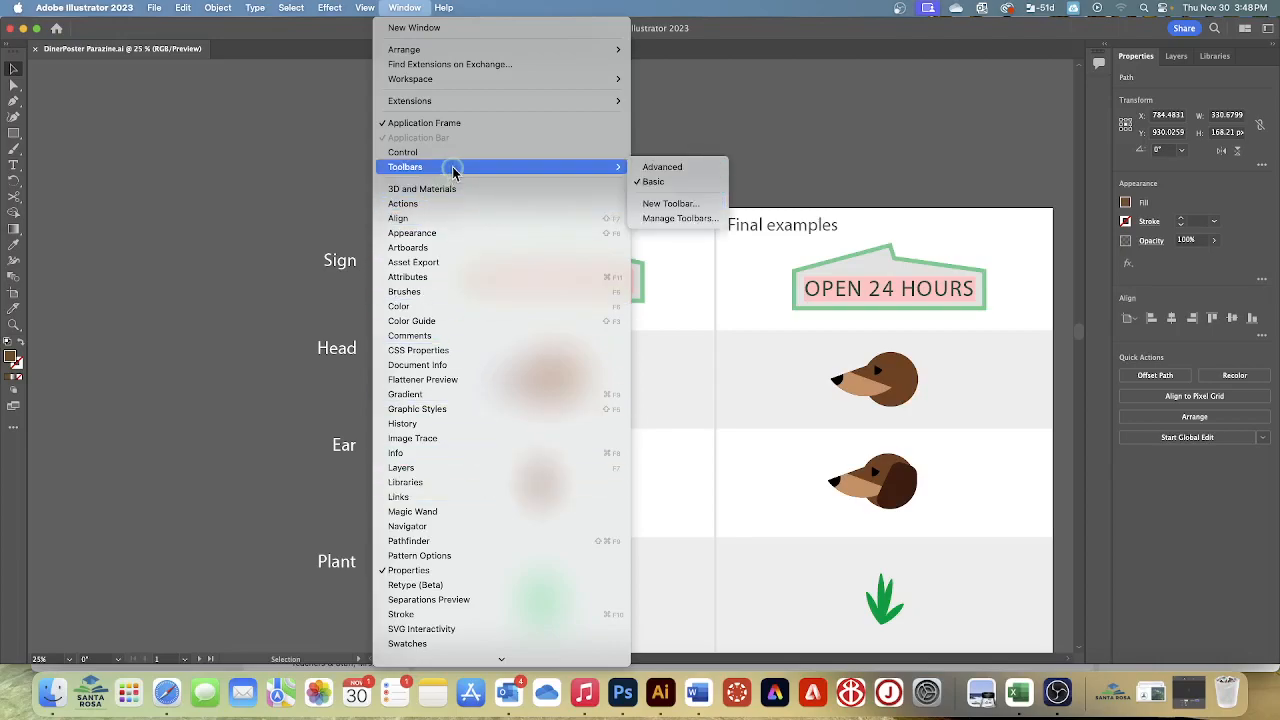
pyautogui.click(669, 174)
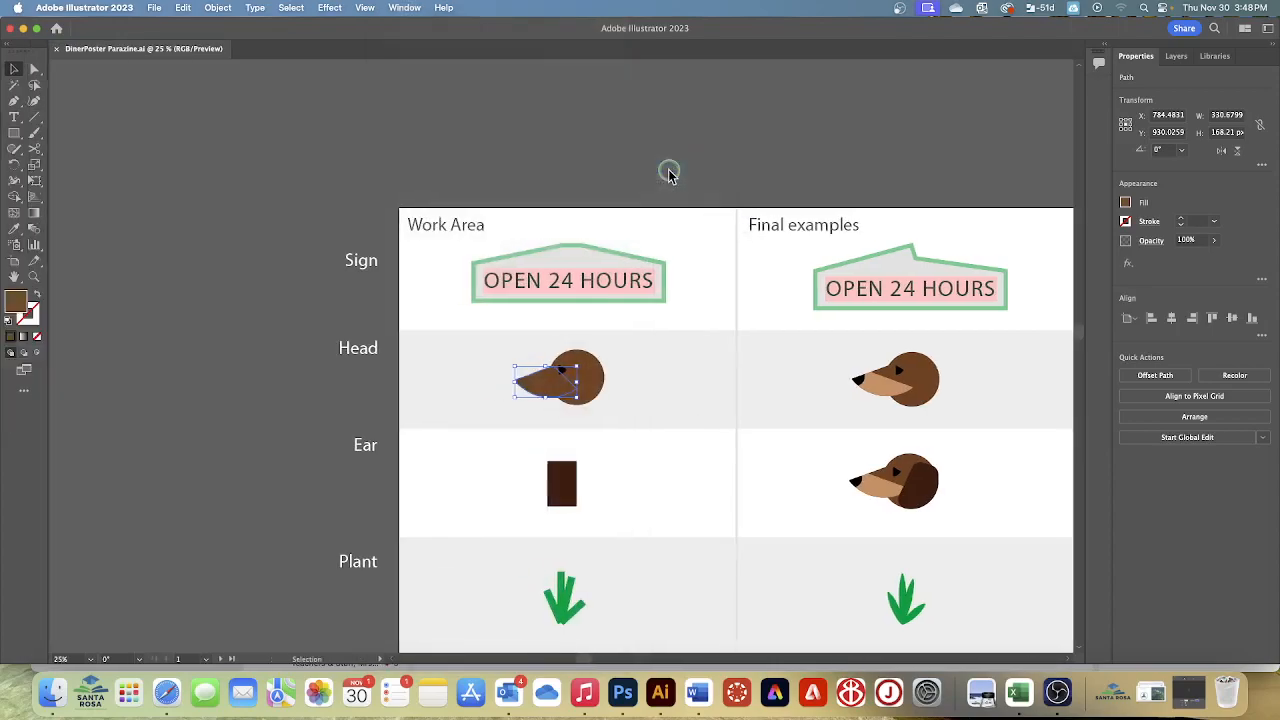
pyautogui.click(37, 152)
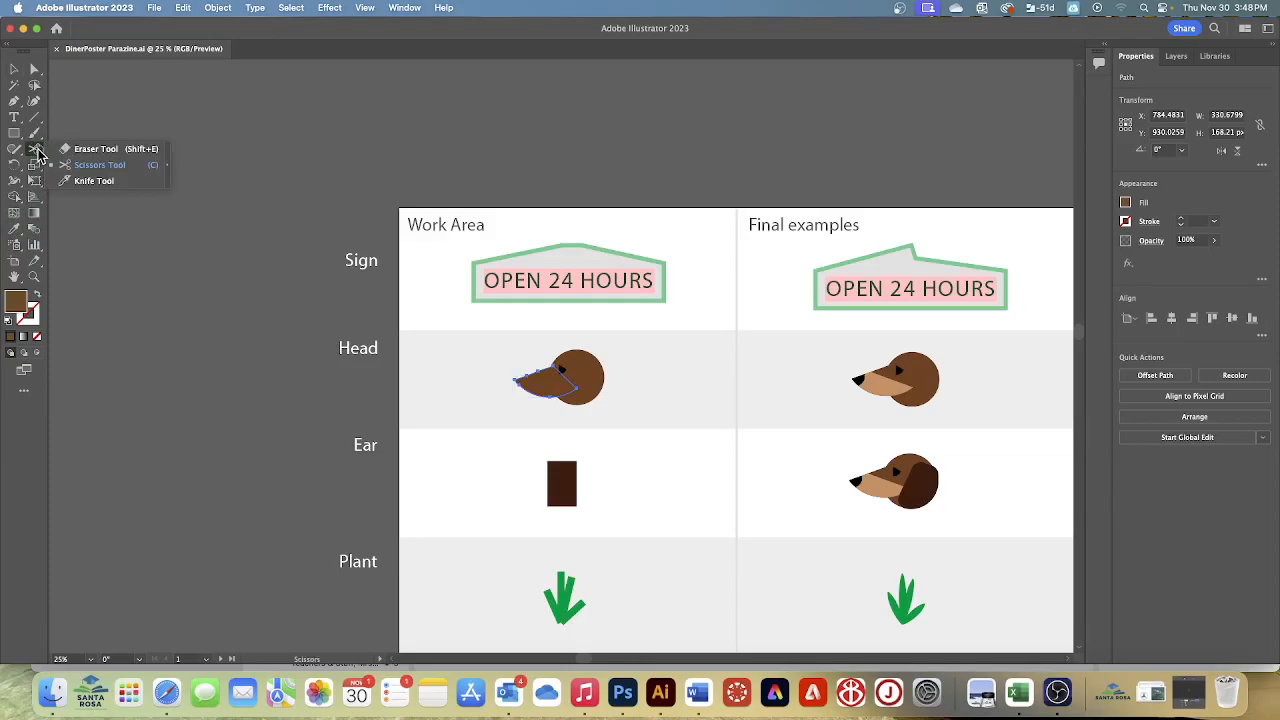
pyautogui.click(108, 184)
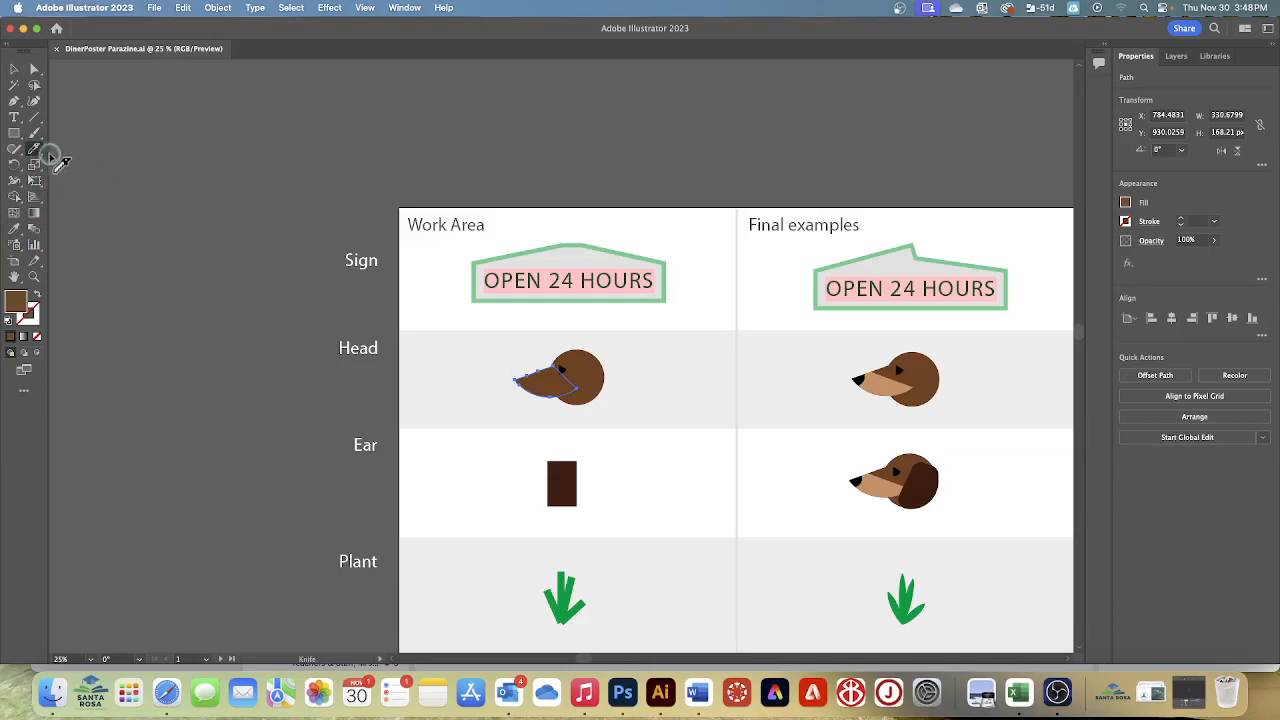
pyautogui.moveTo(36, 150); pyautogui.dragTo(85, 182)
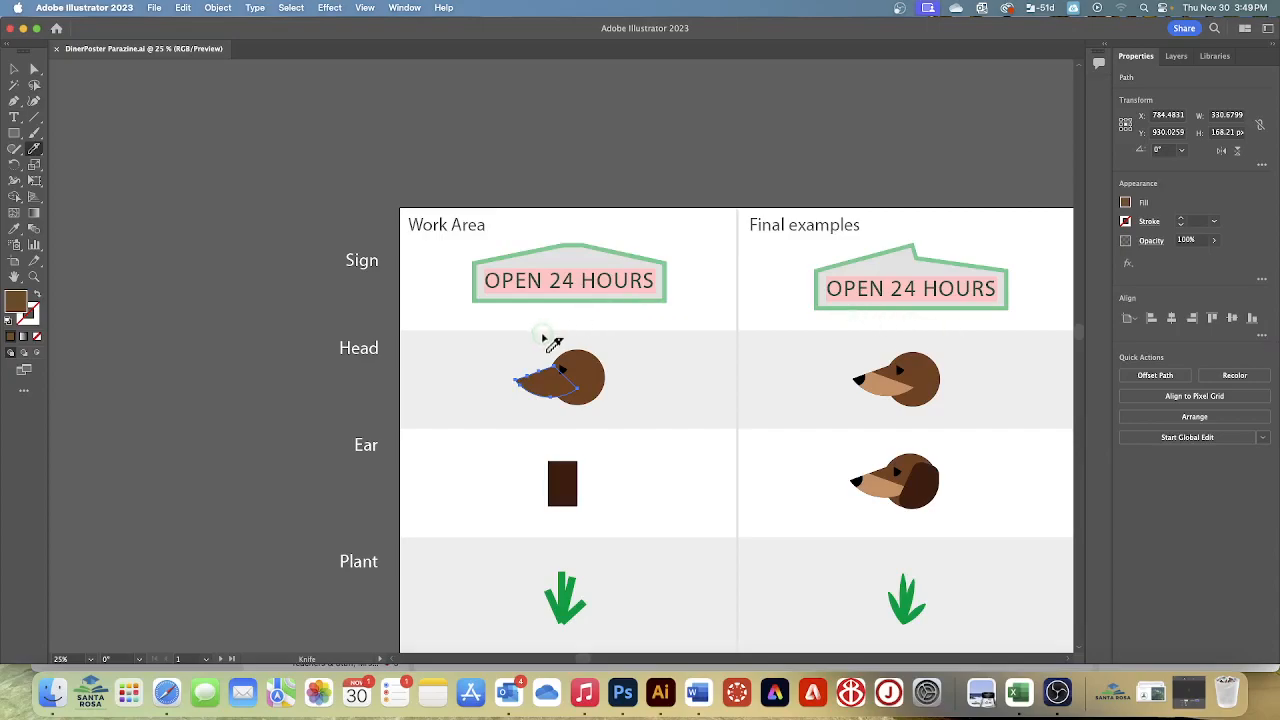
# Try freehand Knife cuts across the selected muzzle and undo them
pyautogui.moveTo(552, 338)
pyautogui.mouseDown()
pyautogui.moveTo(551, 375)
pyautogui.moveTo(528, 408)
pyautogui.mouseUp()
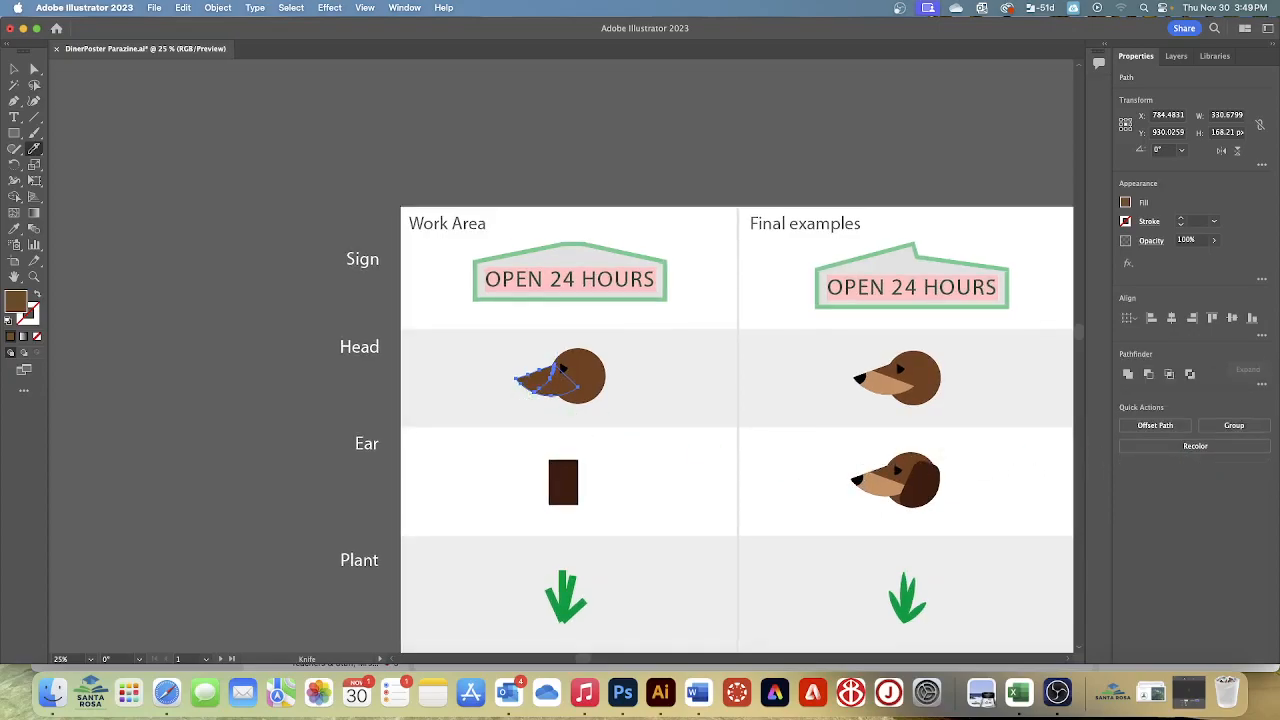
pyautogui.press('super+z')
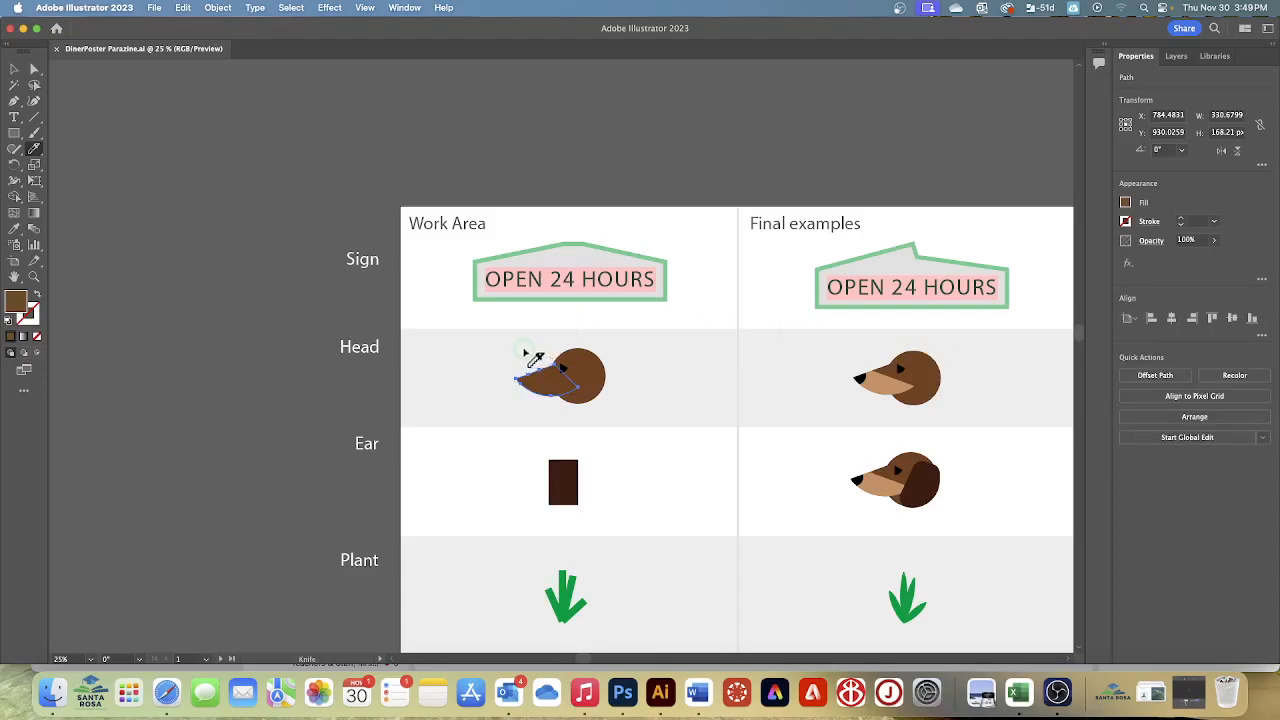
pyautogui.moveTo(527, 354); pyautogui.dragTo(522, 388)
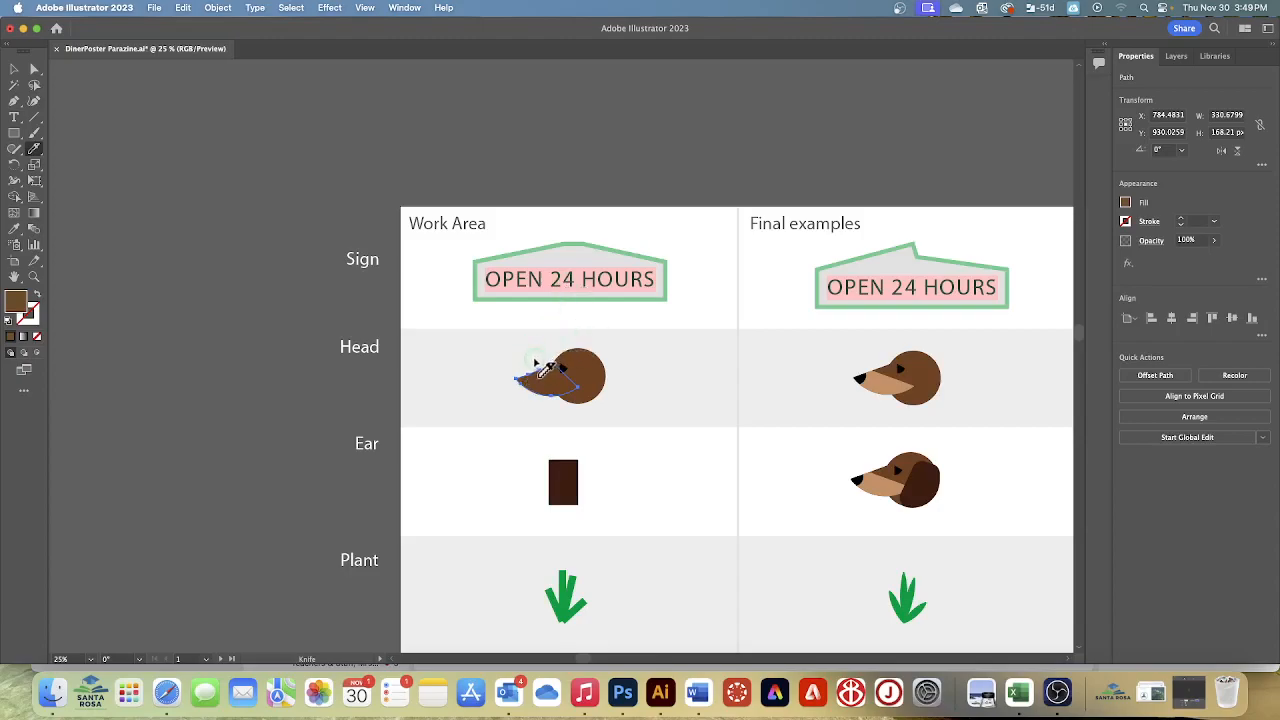
pyautogui.moveTo(534, 345)
pyautogui.mouseDown()
pyautogui.moveTo(540, 398)
pyautogui.moveTo(528, 405)
pyautogui.mouseUp()
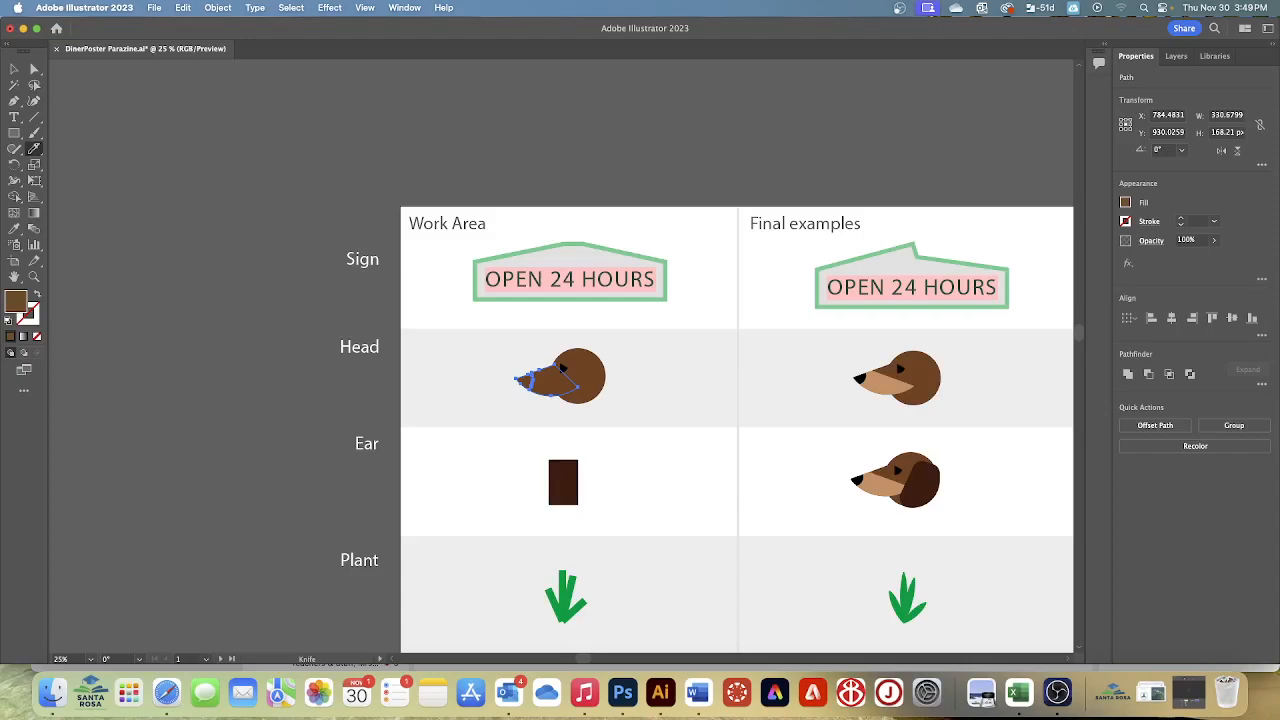
pyautogui.press('super+z')
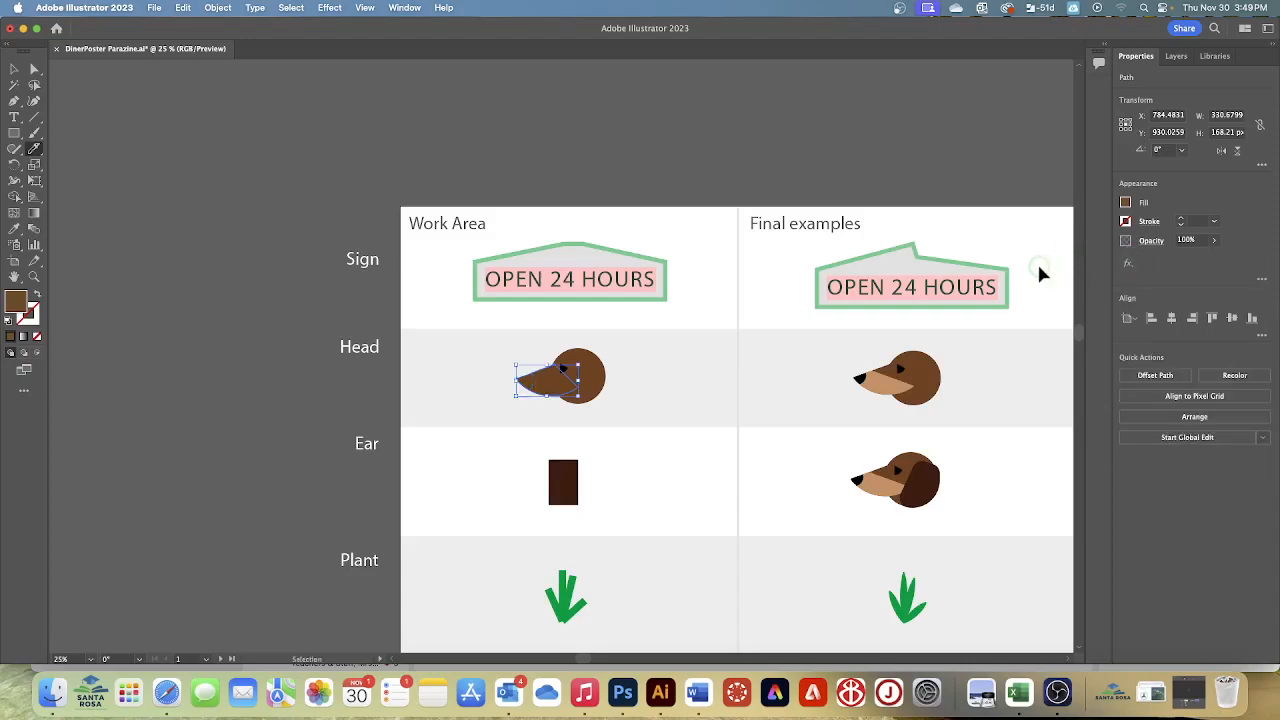
# Cut across the muzzle near its tip with the Knife tool to separate a nose piece, and deselect all
pyautogui.moveTo(533, 343); pyautogui.dragTo(529, 410)
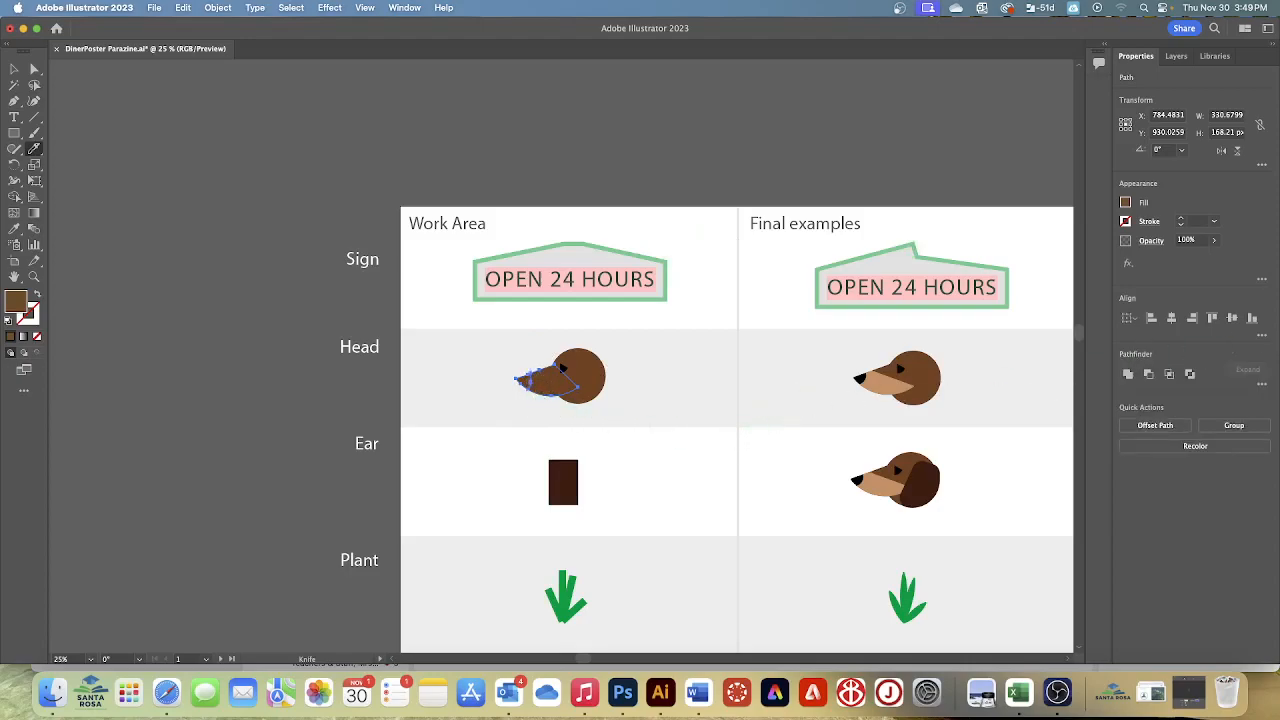
pyautogui.click(287, 10)
pyautogui.click(296, 57)
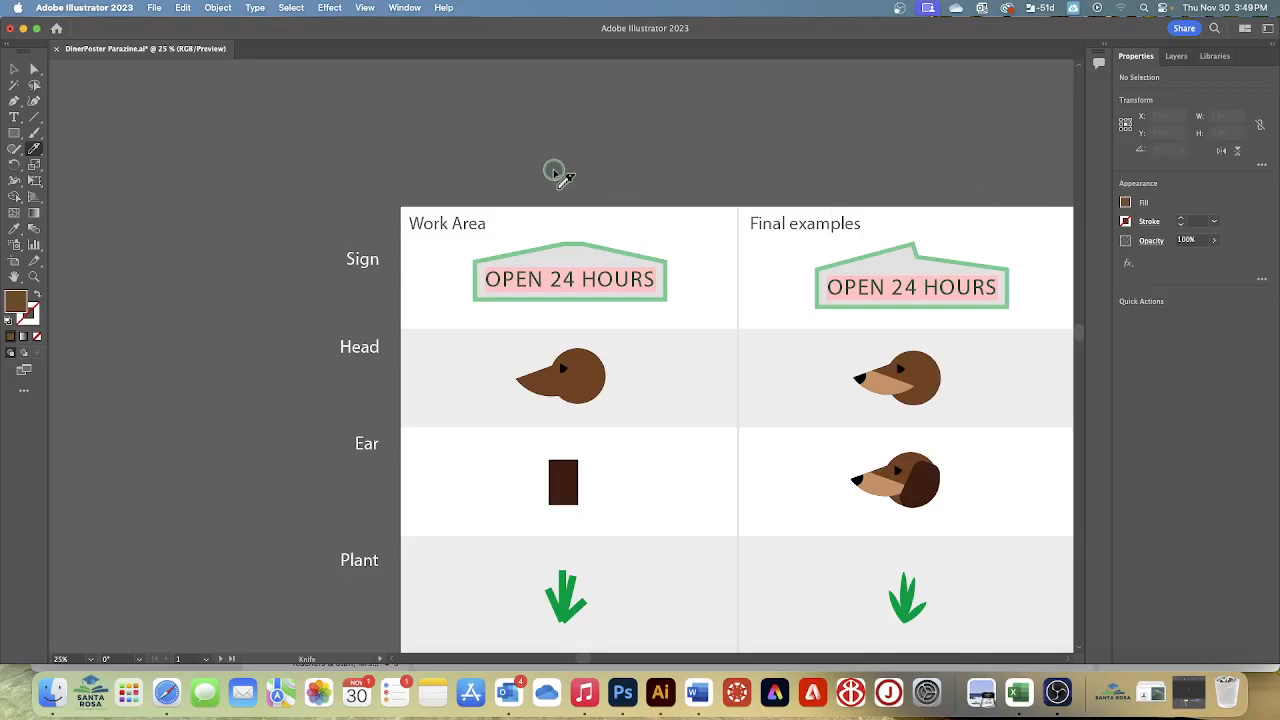
# Select the cut-off nose piece with Direct Selection, fill it with black, deselect it and save the document
pyautogui.click(34, 68)
pyautogui.click(519, 383)
pyautogui.click(203, 388)
pyautogui.click(523, 381)
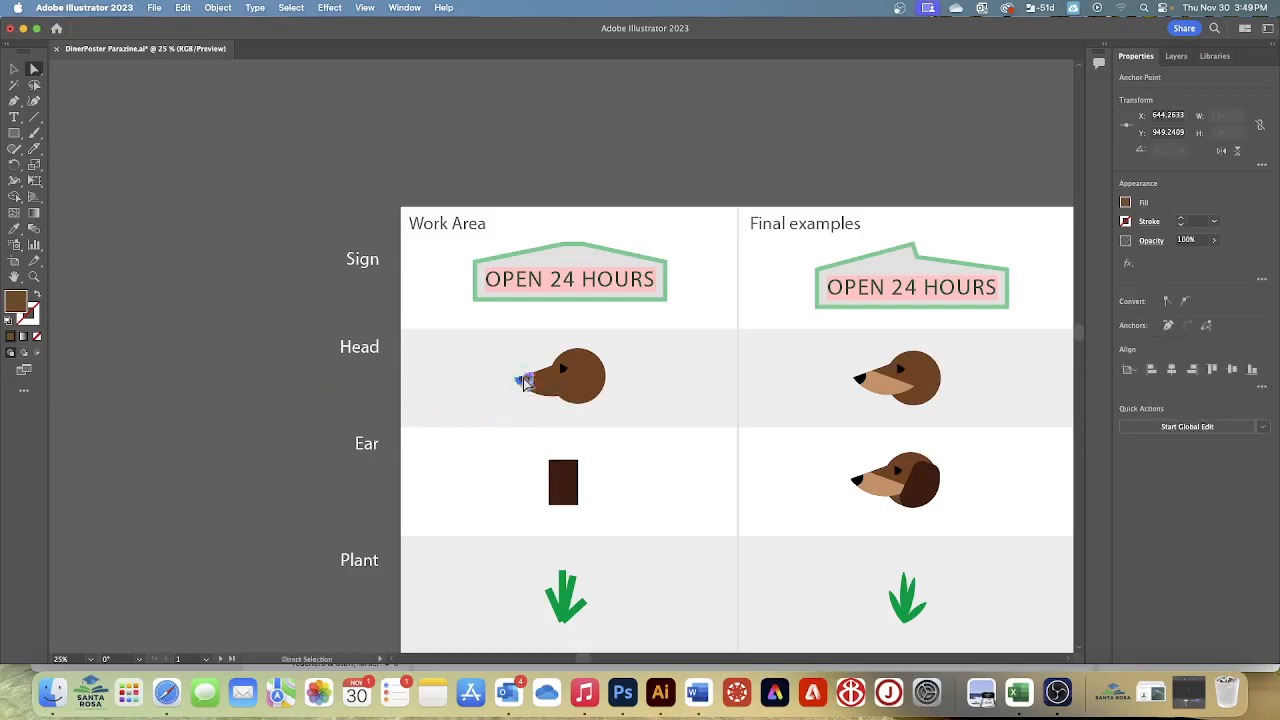
pyautogui.click(477, 460)
pyautogui.click(1126, 203)
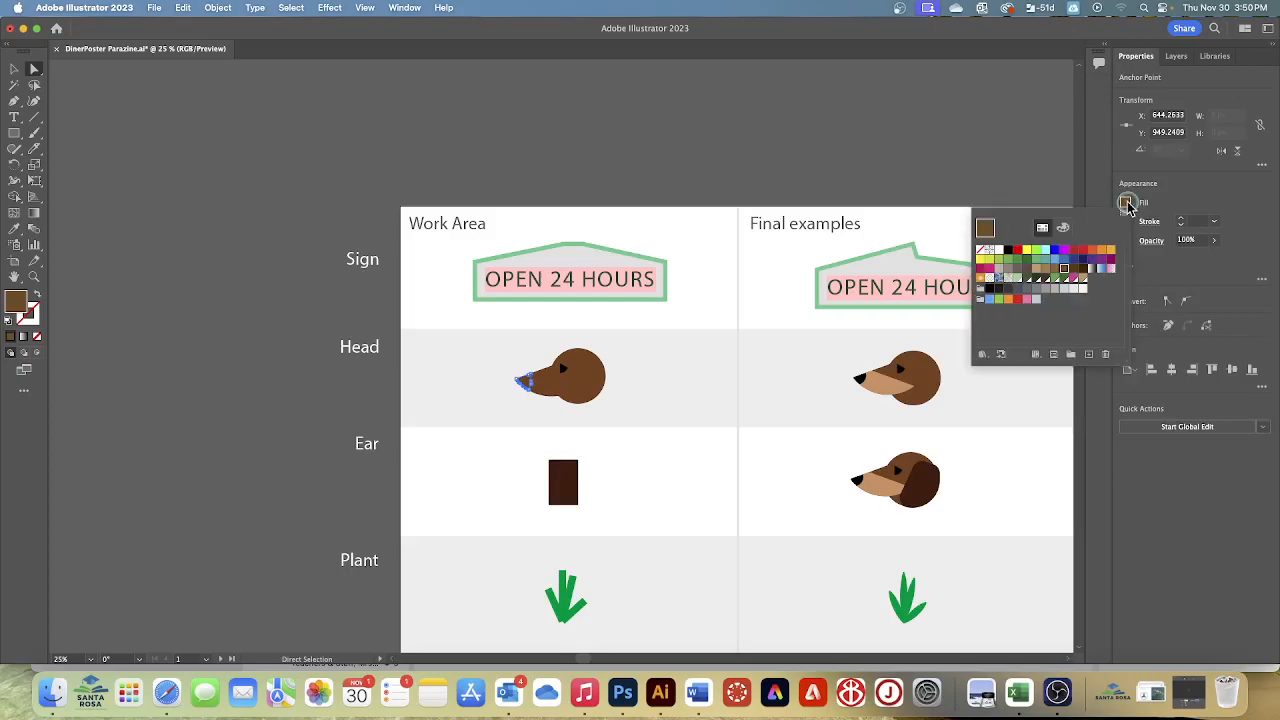
pyautogui.click(1010, 249)
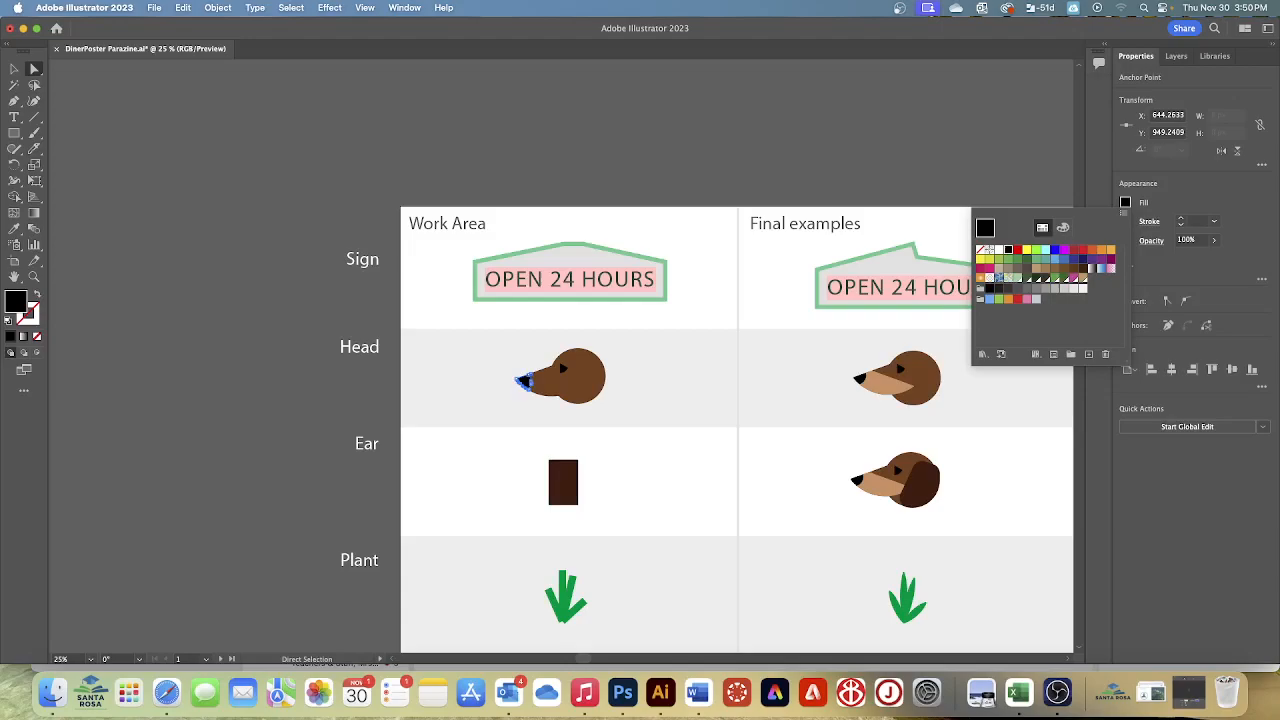
pyautogui.press('Escape')
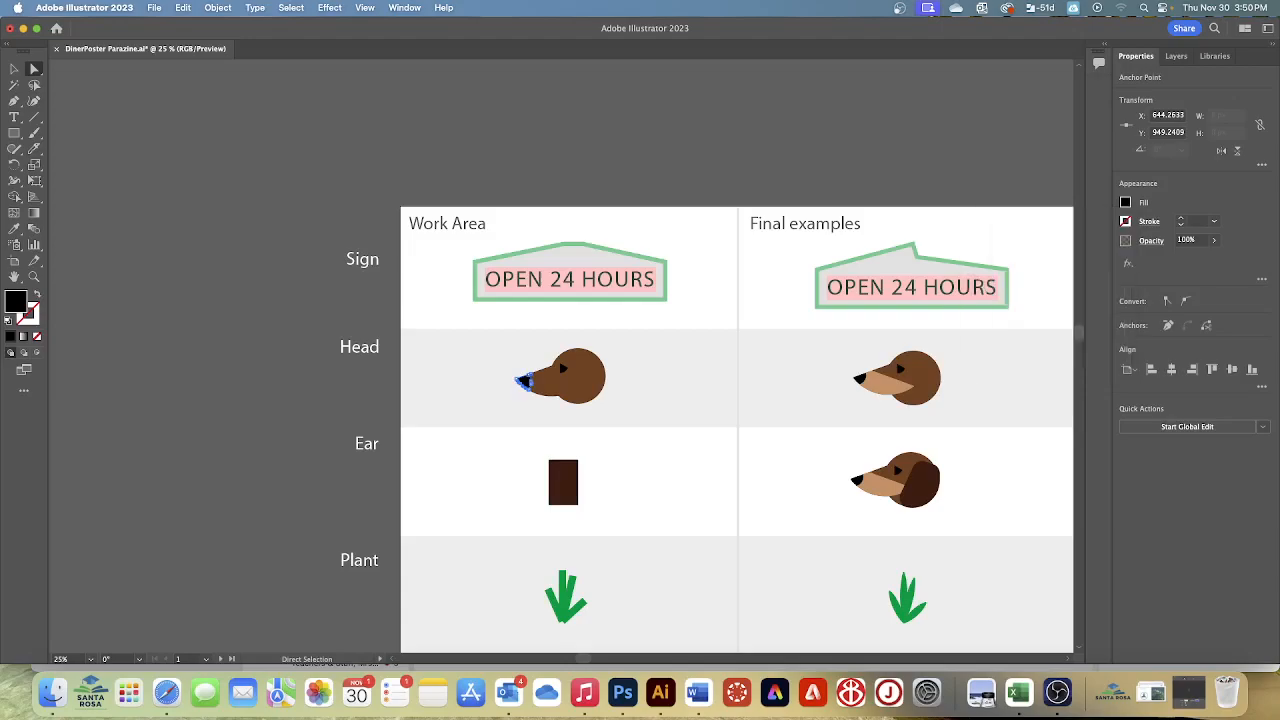
pyautogui.click(647, 351)
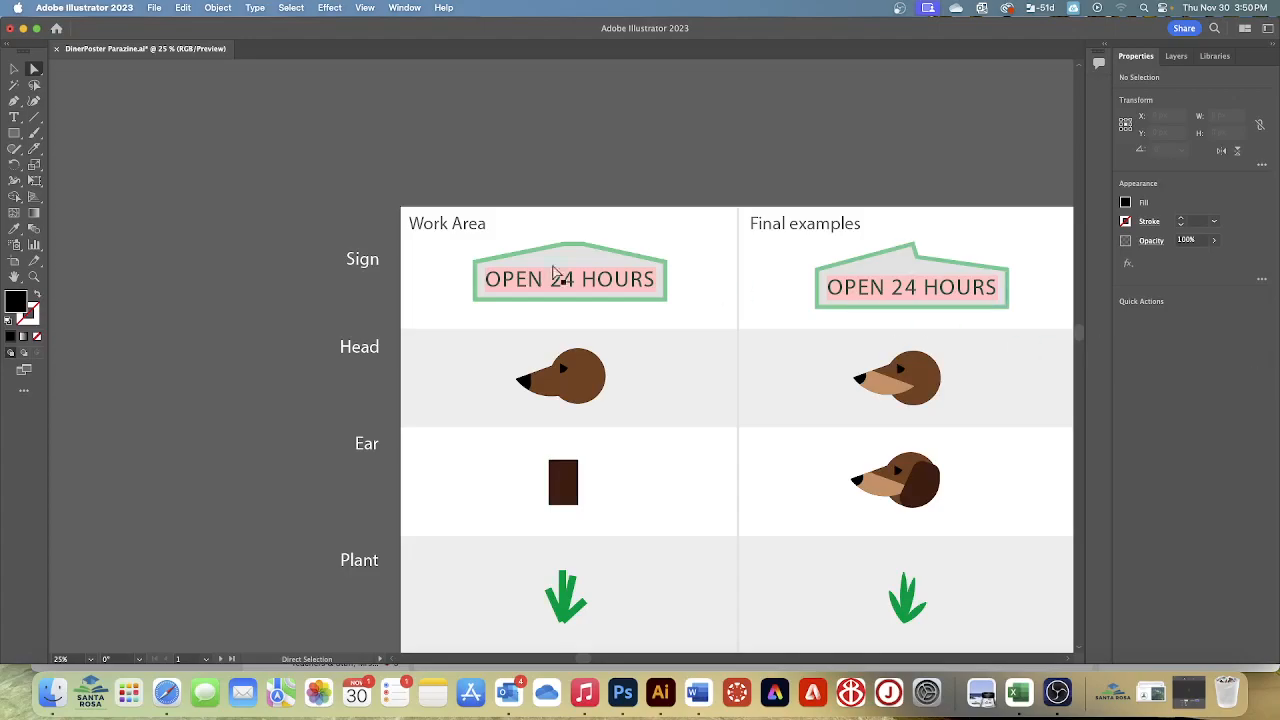
pyautogui.click(154, 8)
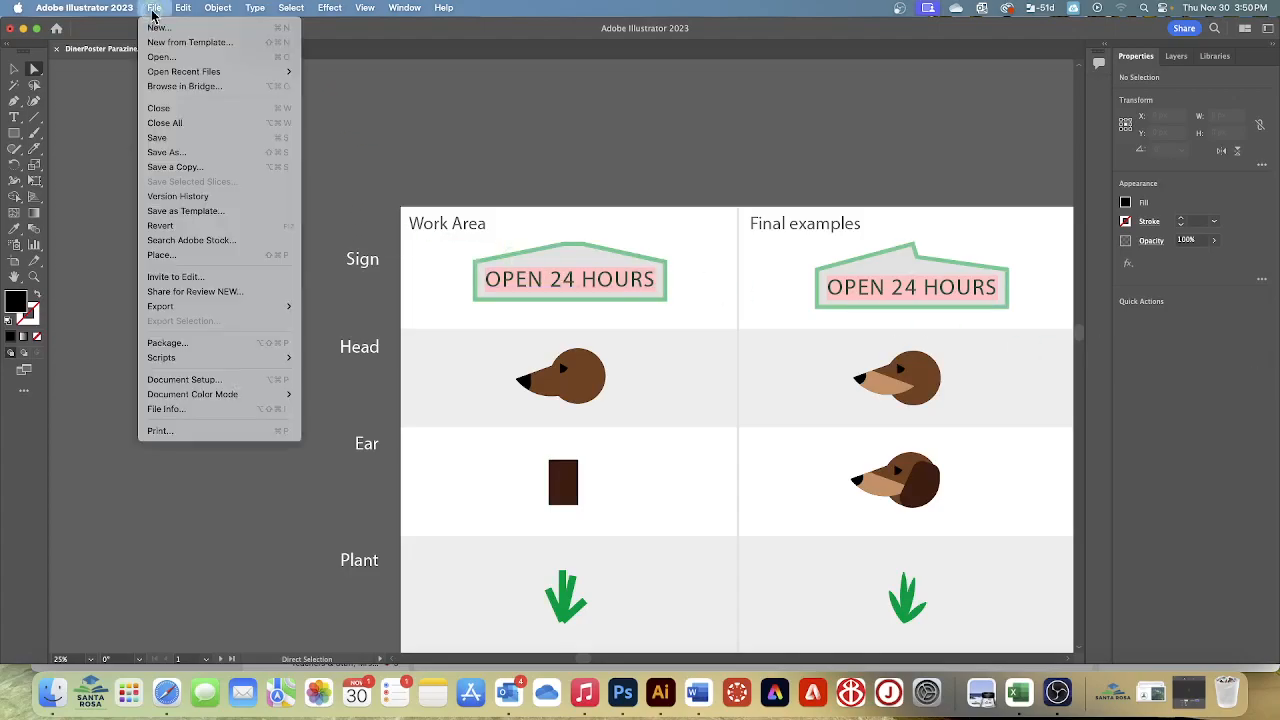
pyautogui.click(156, 140)
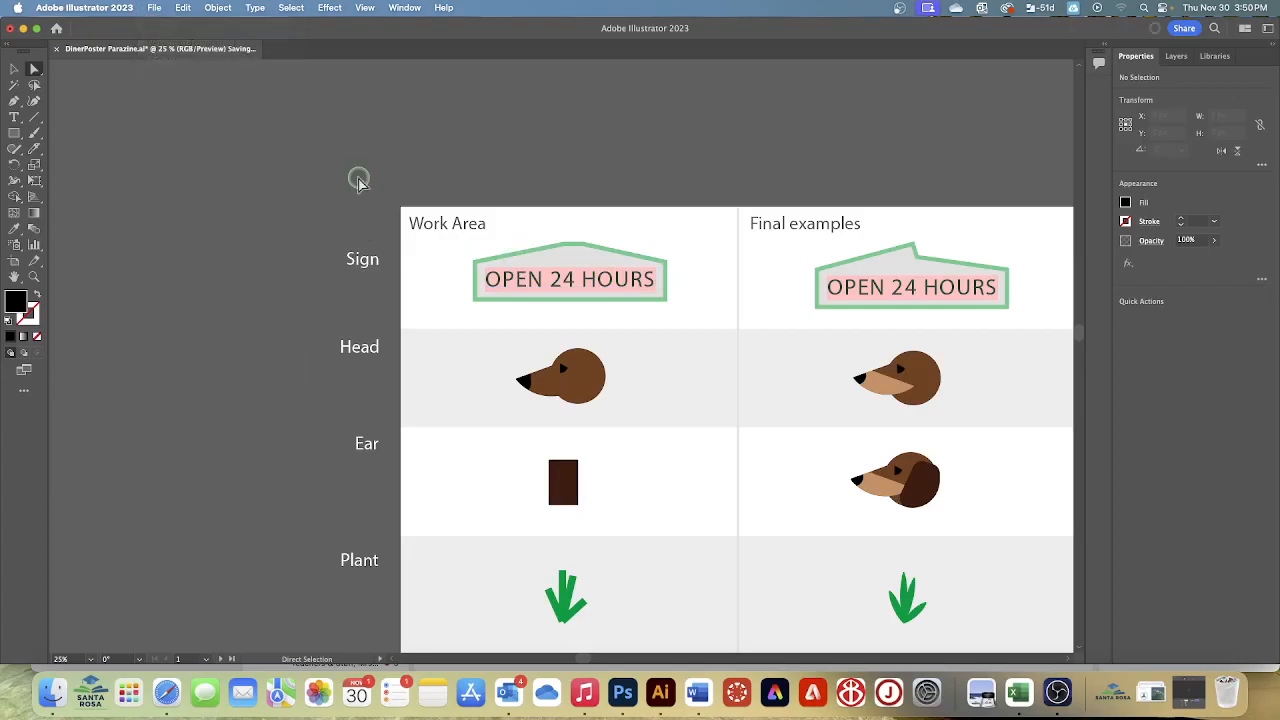